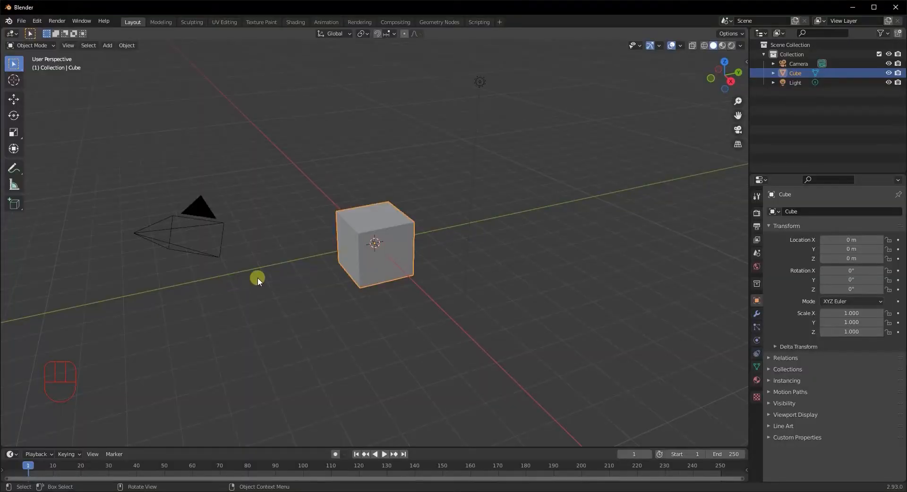
Delete all default objects from the scene
{"action": "middle_click_drag", "start_coordinate": [377, 272], "coordinate": [358, 267]}
{"action": "key", "text": "a"}
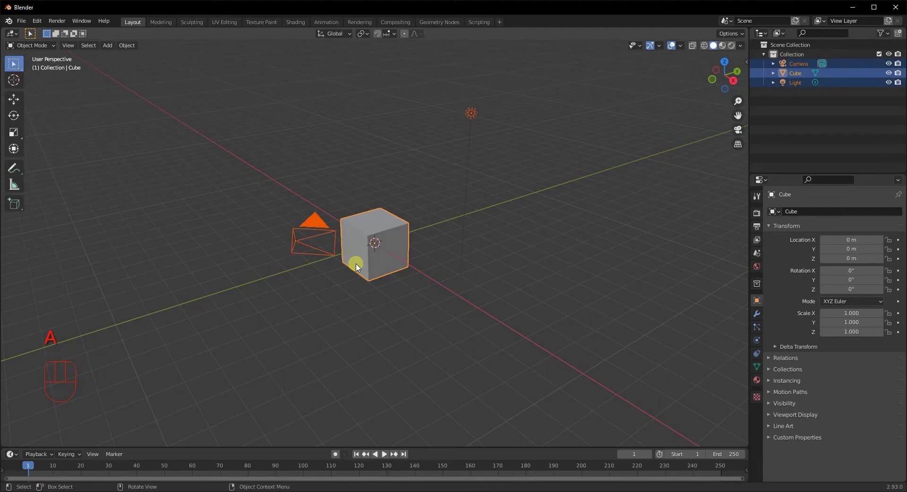
{"action": "key", "text": "Delete"}
Add a text object at the world origin
{"action": "middle_click_drag", "start_coordinate": [336, 254], "coordinate": [387, 282]}
{"action": "key", "text": "shift+a"}
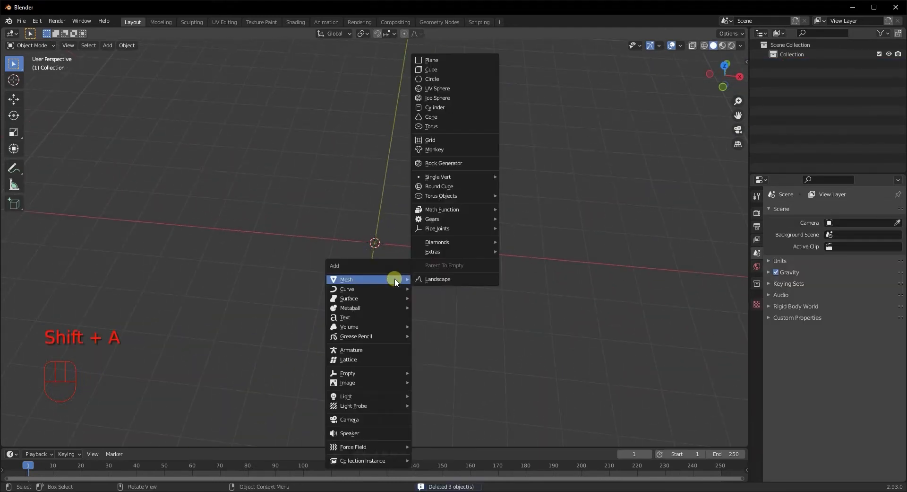
{"action": "left_click", "coordinate": [373, 317]}
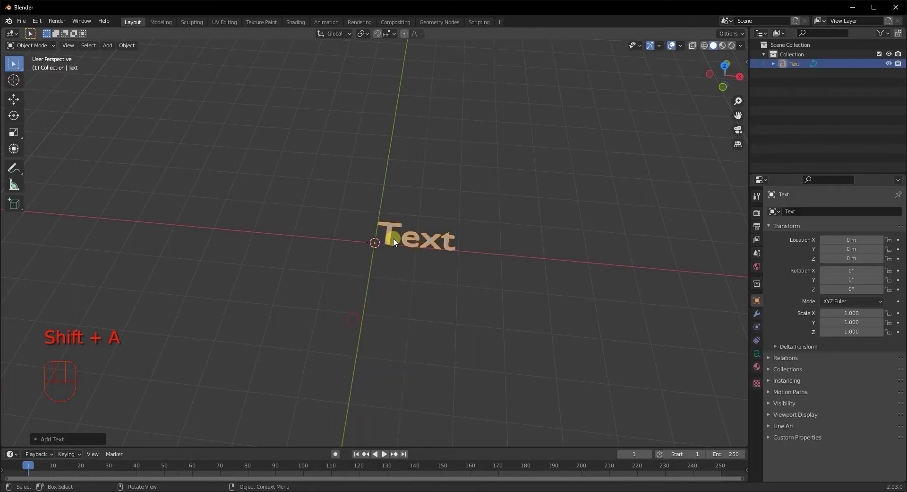
Replace the text object's default content with "Rasheeds Edit" and return to Object Mode
{"action": "key", "text": "Tab"}
{"action": "type", "text": "Rash"}
{"action": "key", "text": "BackSpace"}
{"action": "key", "text": "BackSpace"}
{"action": "key", "text": "BackSpace"}
{"action": "key", "text": "BackSpace"}
{"action": "key", "text": "BackSpace"}
{"action": "key", "text": "BackSpace"}
{"action": "key", "text": "BackSpace"}
{"action": "key", "text": "BackSpace"}
{"action": "key", "text": "BackSpace"}
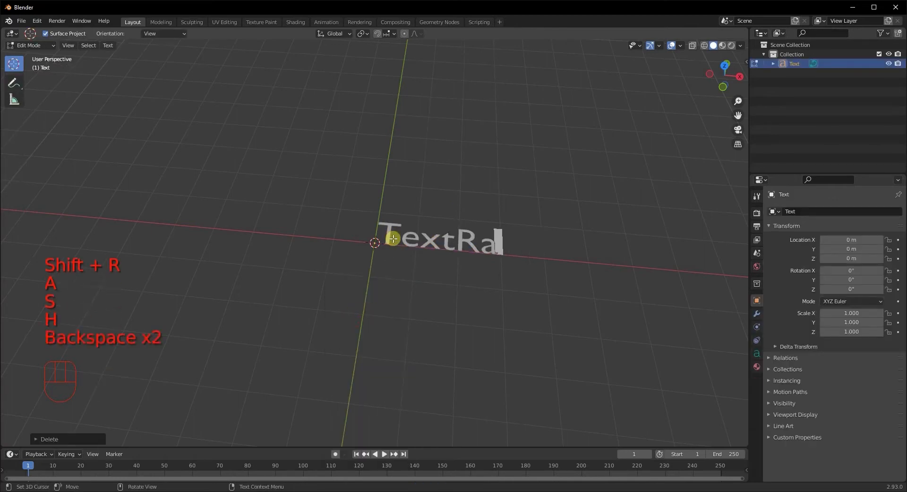
{"action": "type", "text": "Razsh"}
{"action": "key", "text": "BackSpace"}
{"action": "key", "text": "BackSpace"}
{"action": "key", "text": "BackSpace"}
{"action": "type", "text": "shee"}
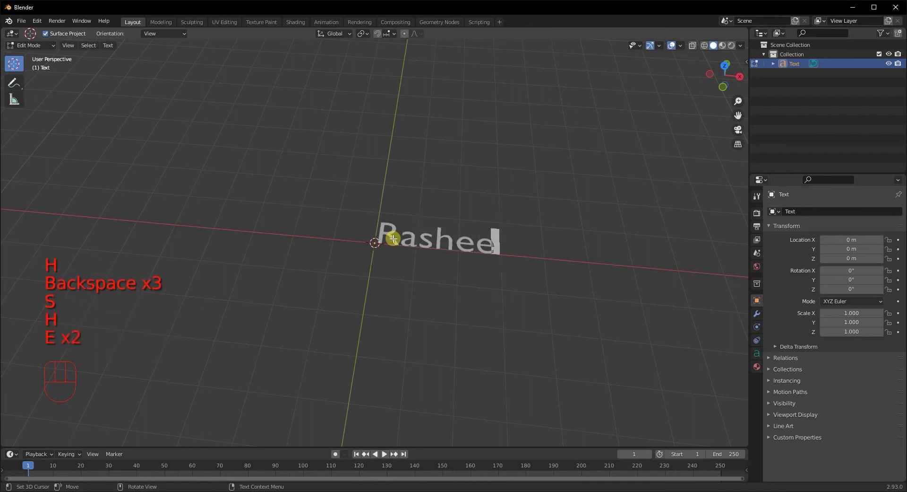
{"action": "type", "text": "ds Edit"}
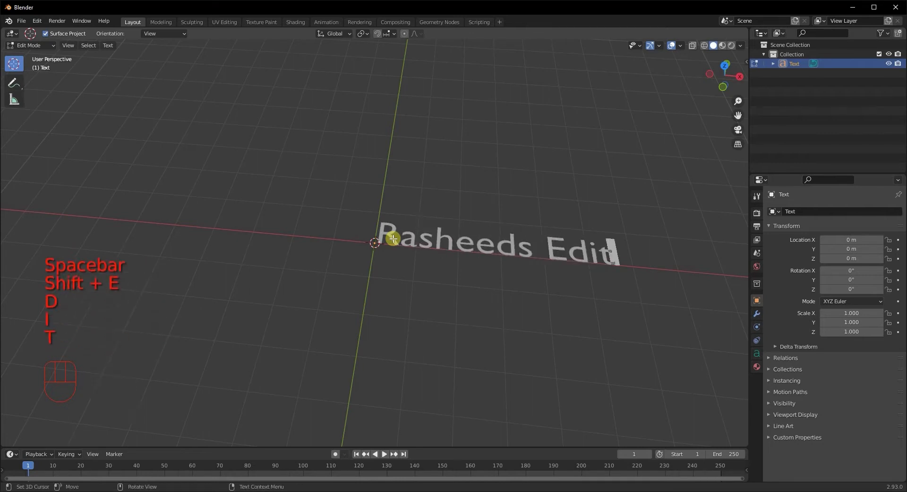
{"action": "key", "text": "Tab"}
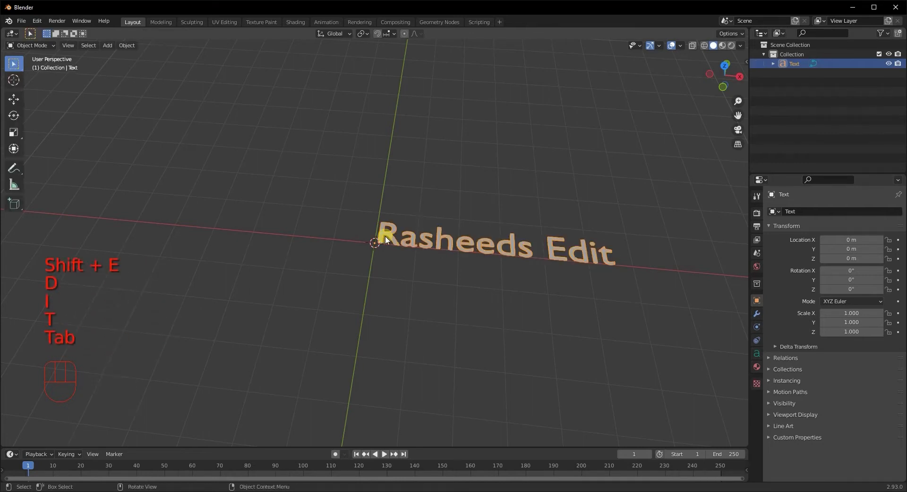
Set the text's paragraph alignment to Center both horizontally and vertically
{"action": "left_click", "coordinate": [757, 353]}
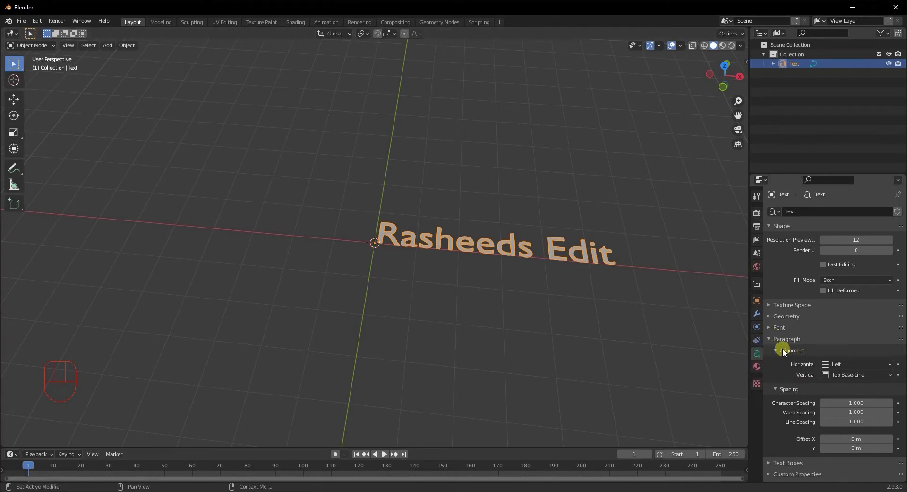
{"action": "left_click", "coordinate": [841, 364]}
{"action": "left_click", "coordinate": [841, 385]}
{"action": "left_click", "coordinate": [846, 374]}
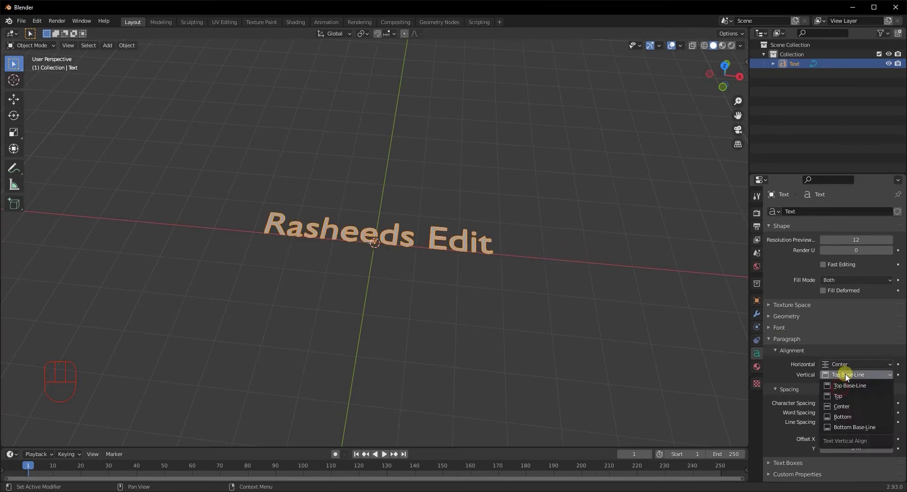
{"action": "left_click", "coordinate": [839, 405]}
Rotate the text so it stands upright and faces the front view
{"action": "middle_click_drag", "start_coordinate": [362, 267], "coordinate": [378, 306]}
{"action": "middle_click_drag", "start_coordinate": [488, 279], "coordinate": [478, 260]}
{"action": "key", "text": "r"}
{"action": "left_click", "coordinate": [478, 259]}
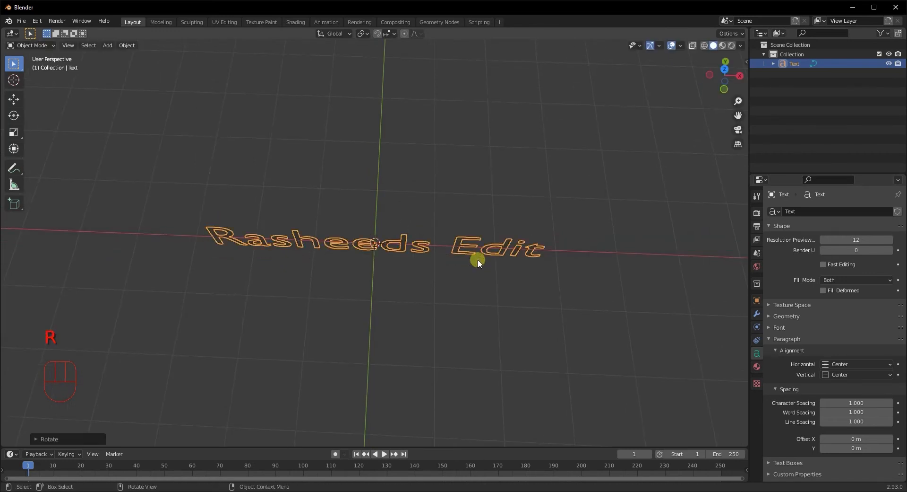
{"action": "middle_click_drag", "start_coordinate": [426, 264], "coordinate": [358, 256]}
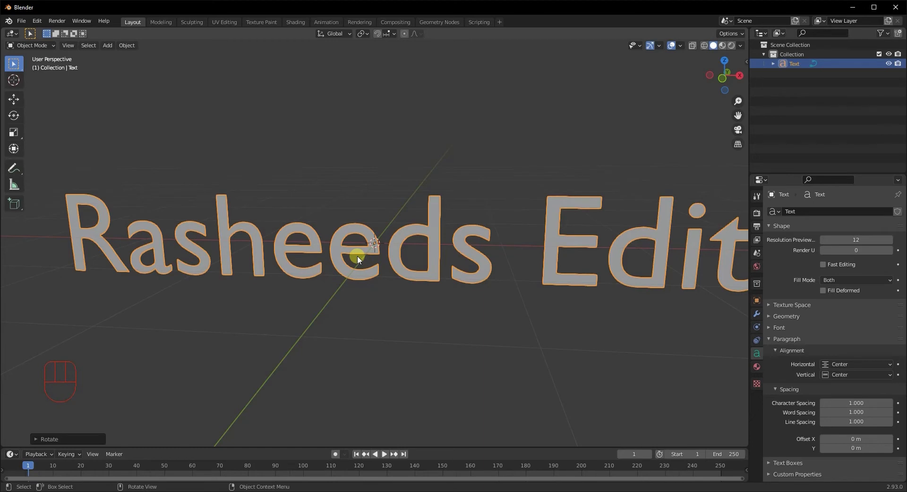
In front view, move the text up along Z by about 0.3 m so its base sits near the ground line
{"action": "key", "text": "Escape"}
{"action": "key", "text": "KP_1"}
{"action": "key", "text": "g"}
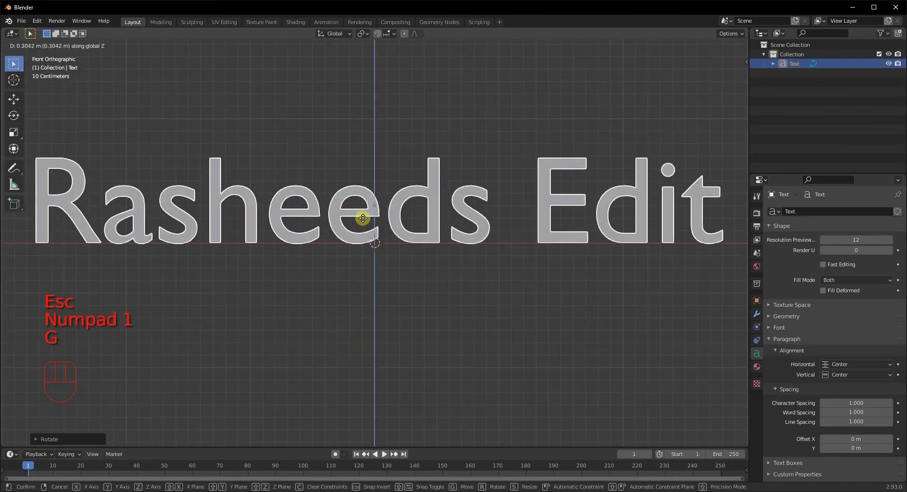
{"action": "left_click", "coordinate": [361, 216]}
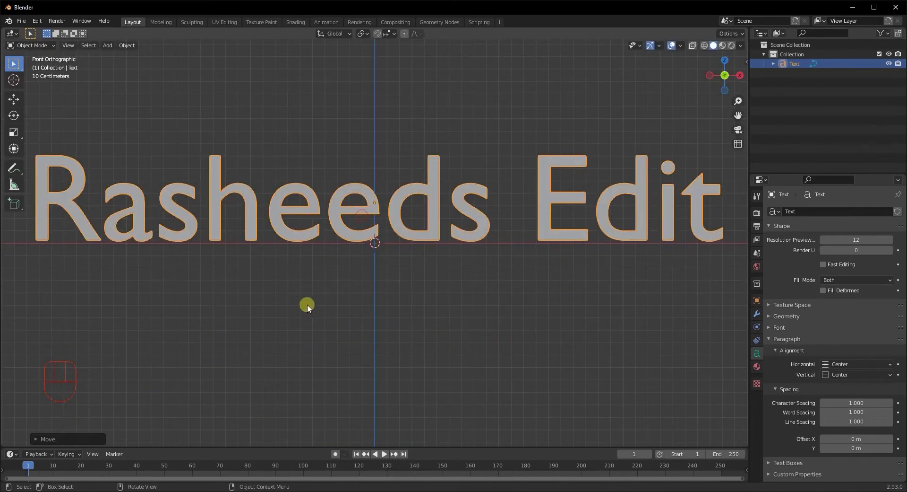
{"action": "key", "text": "Tab"}
{"action": "scroll", "coordinate": [393, 325], "scroll_direction": "down", "scroll_amount": 3}
{"action": "key", "text": "Tab"}
Give the text depth with a geometry Extrude value of 0.1 m
{"action": "middle_click_drag", "start_coordinate": [393, 325], "coordinate": [407, 374]}
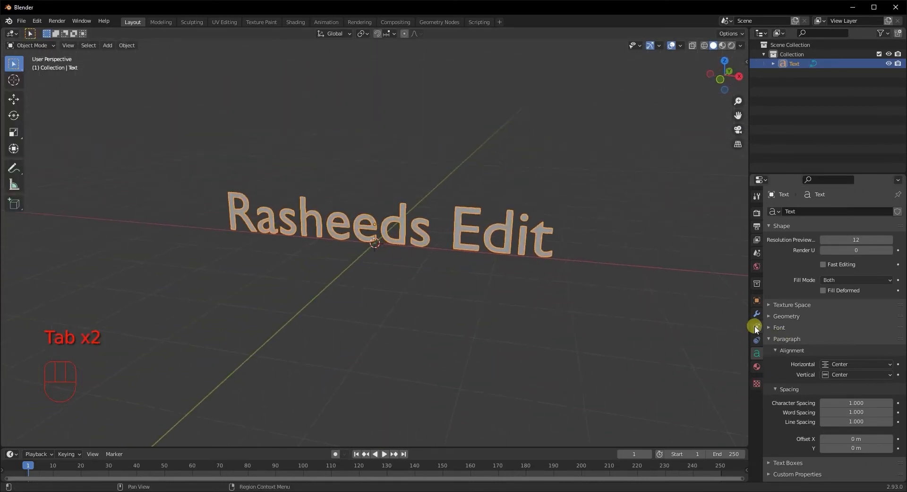
{"action": "left_click", "coordinate": [775, 318]}
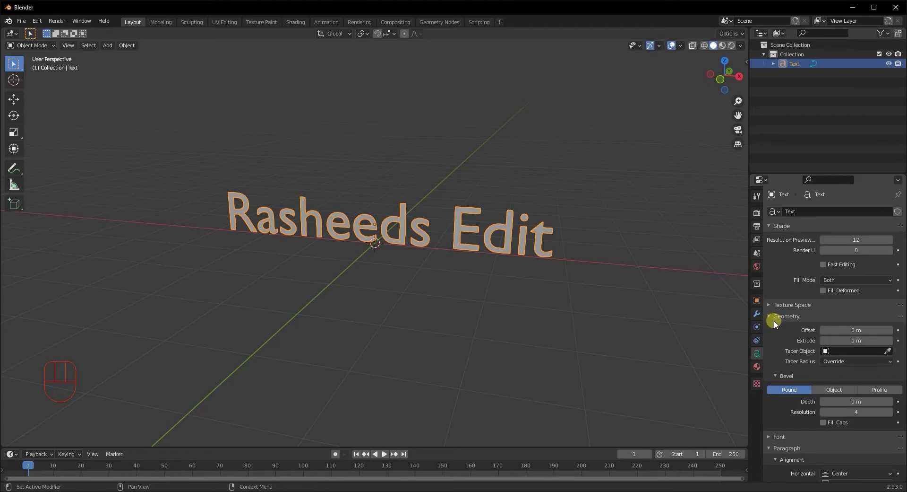
{"action": "left_click", "coordinate": [859, 341]}
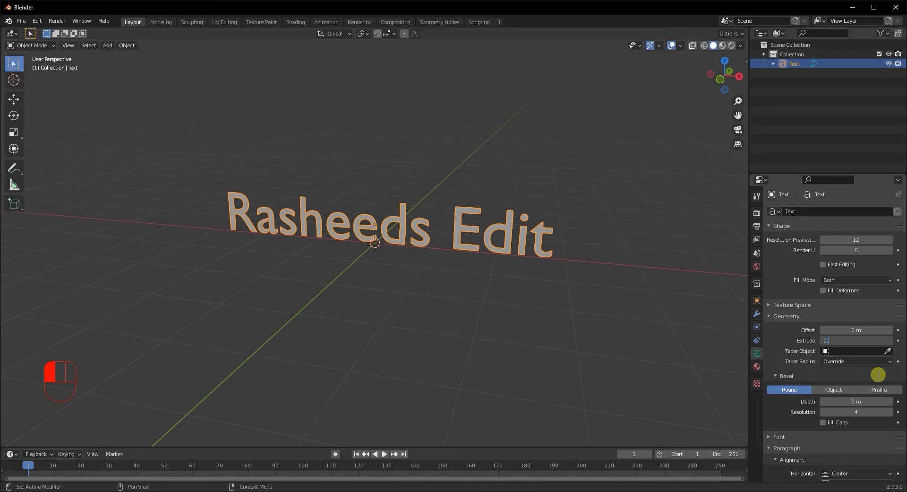
{"action": "type", "text": "0.1"}
{"action": "left_click", "coordinate": [879, 374]}
{"action": "middle_click_drag", "start_coordinate": [558, 302], "coordinate": [476, 288]}
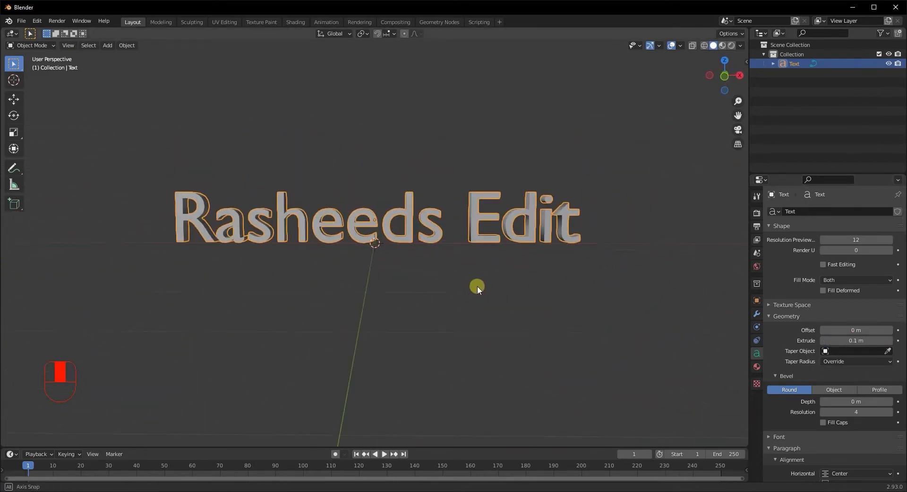
Round the text's edges with a bevel depth of 0.01 m
{"action": "scroll", "coordinate": [878, 372], "scroll_direction": "down", "scroll_amount": 4}
{"action": "left_click", "coordinate": [848, 325]}
{"action": "type", "text": "0.01"}
{"action": "key", "text": "Return"}
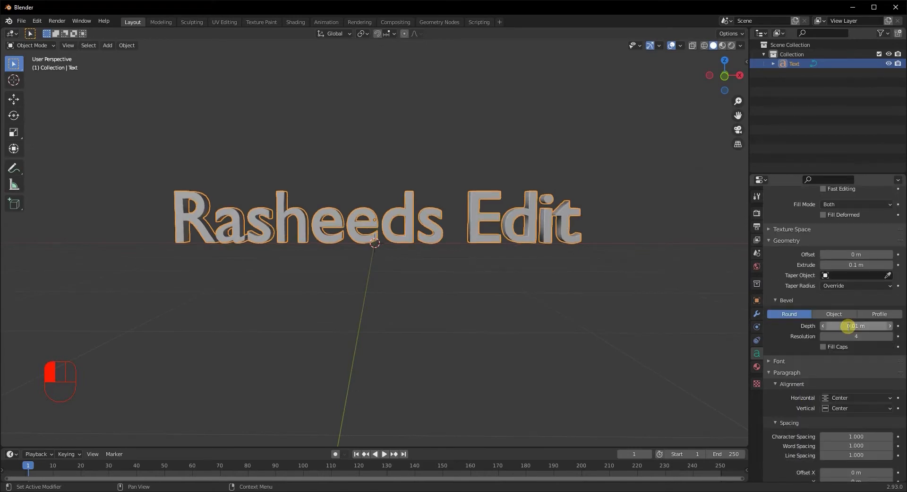
{"action": "middle_click_drag", "start_coordinate": [510, 326], "coordinate": [543, 326]}
Load a bold Bookman Old Style font from the Windows fonts folder as the text's Regular font
{"action": "left_click", "coordinate": [779, 361]}
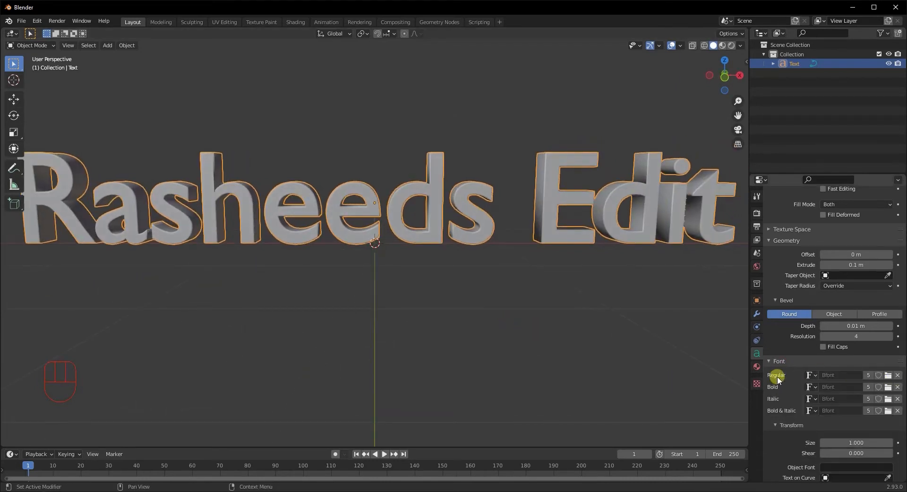
{"action": "left_click", "coordinate": [884, 399]}
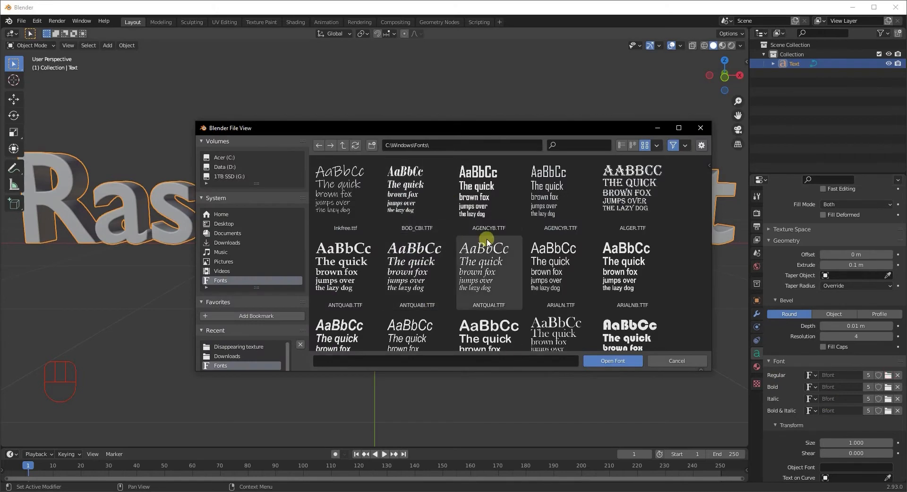
{"action": "scroll", "coordinate": [362, 298], "scroll_direction": "down", "scroll_amount": 5}
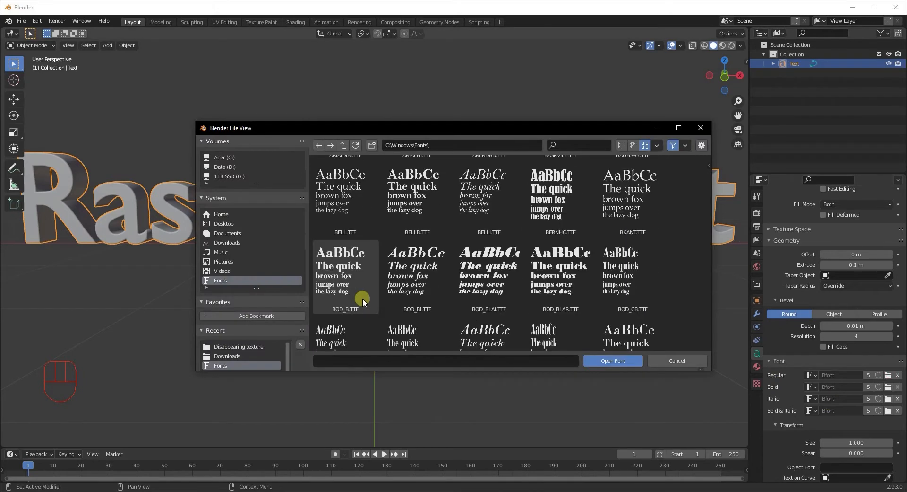
{"action": "scroll", "coordinate": [553, 273], "scroll_direction": "down", "scroll_amount": 2}
{"action": "double_click", "coordinate": [415, 271]}
{"action": "scroll", "coordinate": [413, 270], "scroll_direction": "down", "scroll_amount": 5}
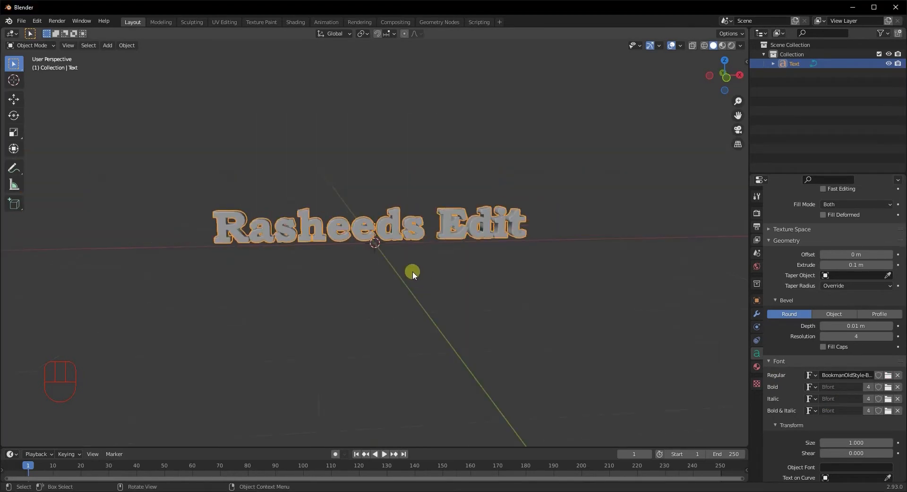
Convert the text object to a mesh
{"action": "middle_click_drag", "start_coordinate": [412, 270], "coordinate": [363, 277]}
{"action": "scroll", "coordinate": [362, 272], "scroll_direction": "up", "scroll_amount": 5}
{"action": "scroll", "coordinate": [379, 278], "scroll_direction": "down", "scroll_amount": 3}
{"action": "middle_click_drag", "start_coordinate": [361, 237], "coordinate": [366, 243]}
{"action": "scroll", "coordinate": [359, 241], "scroll_direction": "up", "scroll_amount": 4}
{"action": "right_click", "coordinate": [332, 199]}
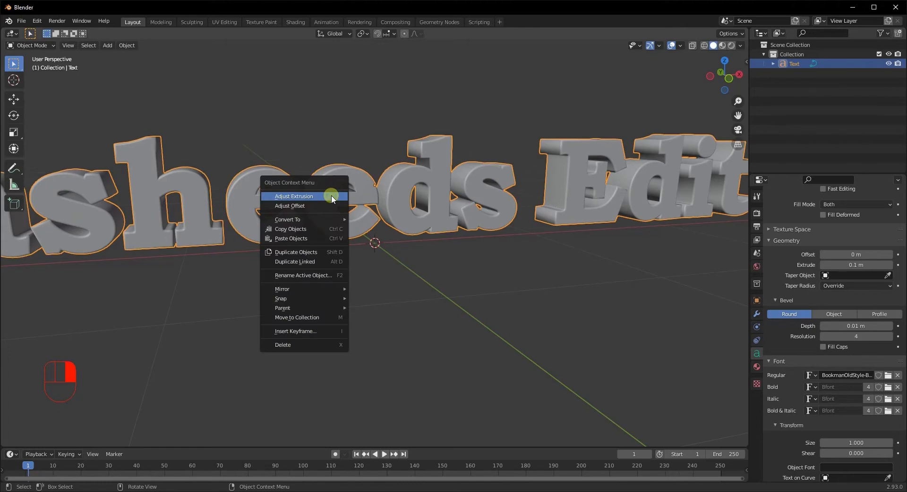
{"action": "mouse_move", "coordinate": [307, 220]}
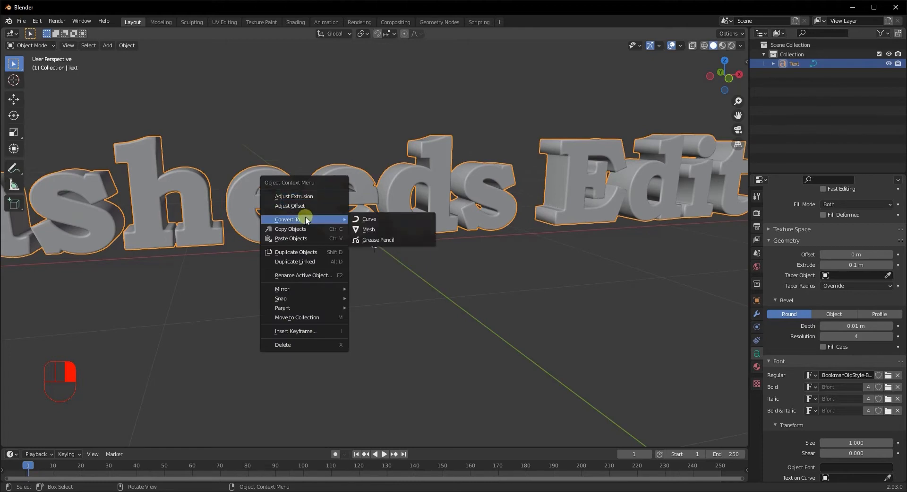
{"action": "left_click", "coordinate": [373, 229]}
{"action": "scroll", "coordinate": [386, 237], "scroll_direction": "down", "scroll_amount": 3}
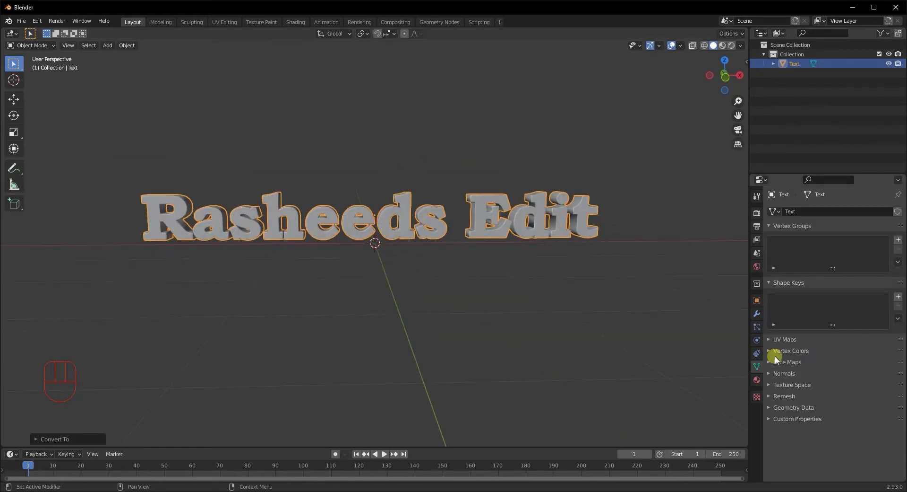
{"action": "scroll", "coordinate": [267, 264], "scroll_direction": "up", "scroll_amount": 3}
{"action": "scroll", "coordinate": [277, 260], "scroll_direction": "down", "scroll_amount": 3}
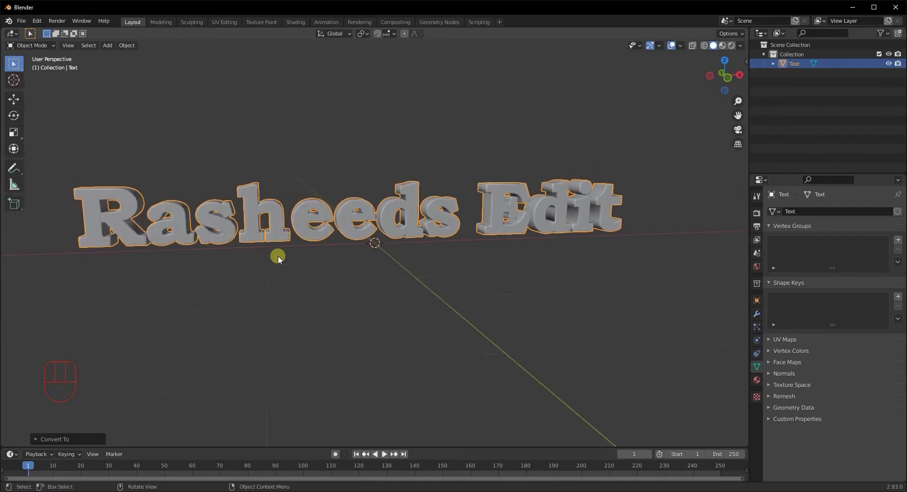
Merge all vertices of the text mesh by distance in Edit Mode
{"action": "key", "text": "Tab"}
{"action": "mouse_move", "coordinate": [278, 255]}
{"action": "middle_mouse_down"}
{"action": "mouse_move", "coordinate": [263, 253]}
{"action": "mouse_move", "coordinate": [287, 253]}
{"action": "middle_mouse_up"}
{"action": "scroll", "coordinate": [263, 253], "scroll_direction": "up", "scroll_amount": 4}
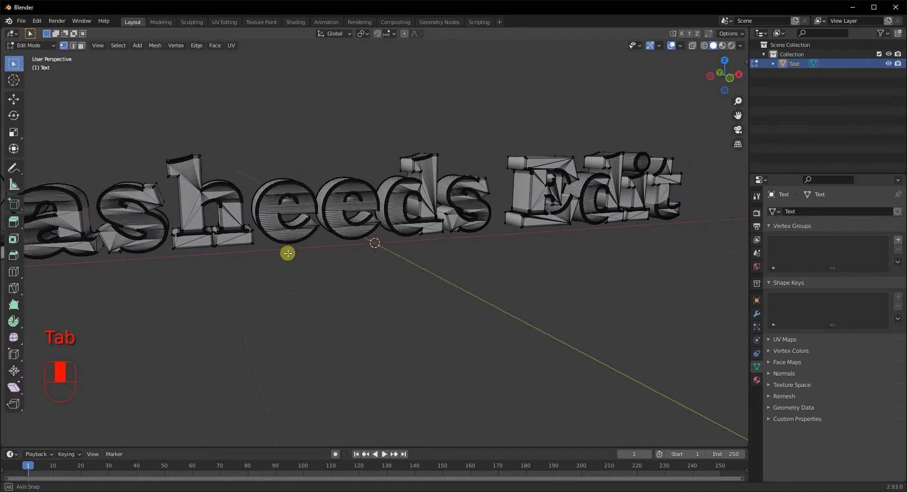
{"action": "scroll", "coordinate": [279, 251], "scroll_direction": "down", "scroll_amount": 2}
{"action": "key", "text": "Tab"}
{"action": "key", "text": "Tab"}
{"action": "key", "text": "a"}
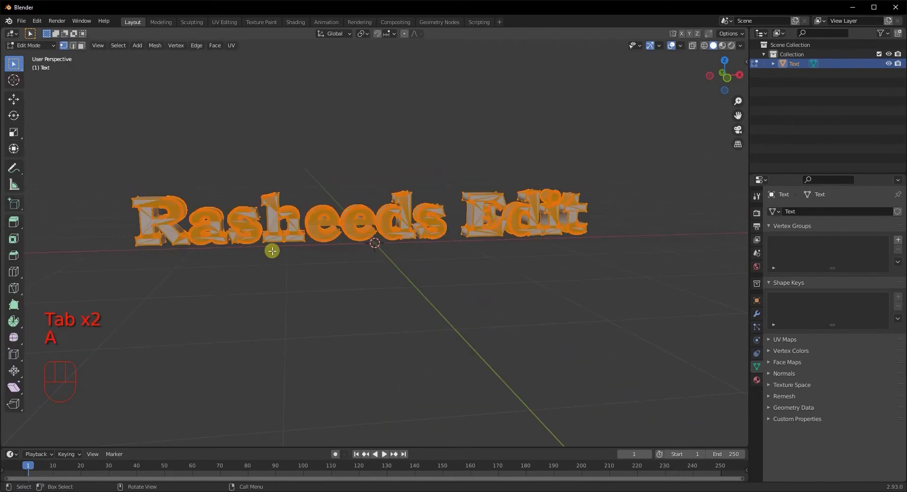
{"action": "key", "text": "m"}
{"action": "left_click", "coordinate": [263, 239]}
{"action": "scroll", "coordinate": [263, 240], "scroll_direction": "up", "scroll_amount": 11}
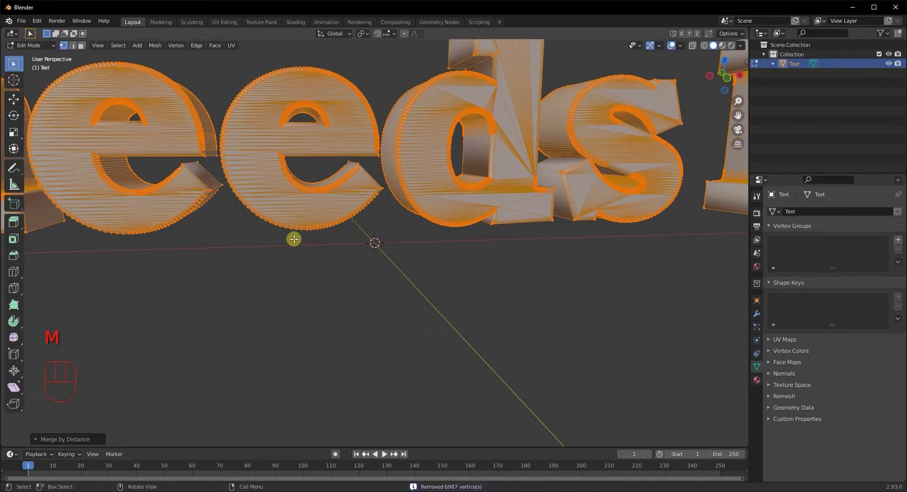
Examine the face topology of the merged letters up close and return to Object Mode
{"action": "scroll", "coordinate": [175, 111], "scroll_direction": "down", "scroll_amount": 2}
{"action": "left_click_drag", "start_coordinate": [225, 80], "coordinate": [368, 240]}
{"action": "scroll", "coordinate": [368, 238], "scroll_direction": "down", "scroll_amount": 3}
{"action": "middle_click_drag", "start_coordinate": [367, 239], "coordinate": [336, 248]}
{"action": "left_click", "coordinate": [122, 285]}
{"action": "scroll", "coordinate": [122, 285], "scroll_direction": "up", "scroll_amount": 2}
{"action": "scroll", "coordinate": [127, 286], "scroll_direction": "down", "scroll_amount": 3}
{"action": "middle_click_drag", "start_coordinate": [128, 286], "coordinate": [243, 294]}
{"action": "key", "text": "Tab"}
{"action": "scroll", "coordinate": [245, 293], "scroll_direction": "down", "scroll_amount": 3}
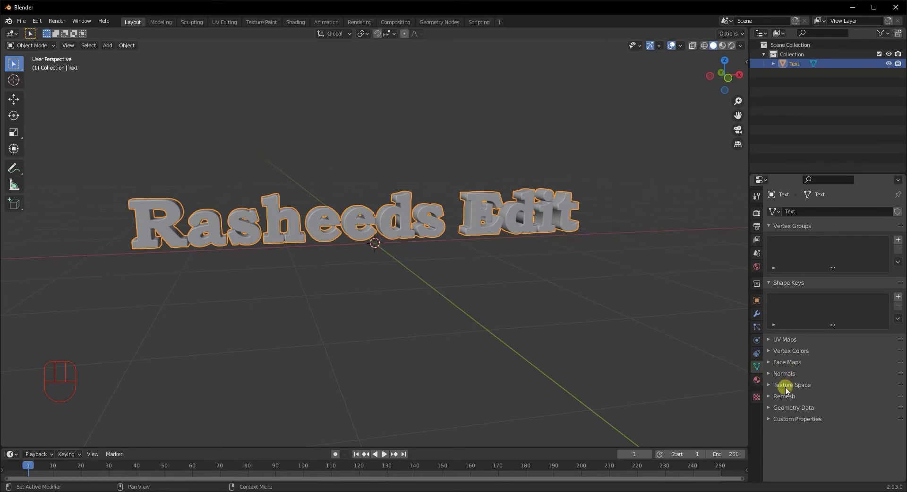
Apply a Voxel Remesh to the text mesh with a voxel size of 0.009 m
{"action": "left_click", "coordinate": [774, 396]}
{"action": "scroll", "coordinate": [780, 392], "scroll_direction": "down", "scroll_amount": 3}
{"action": "left_click", "coordinate": [859, 376]}
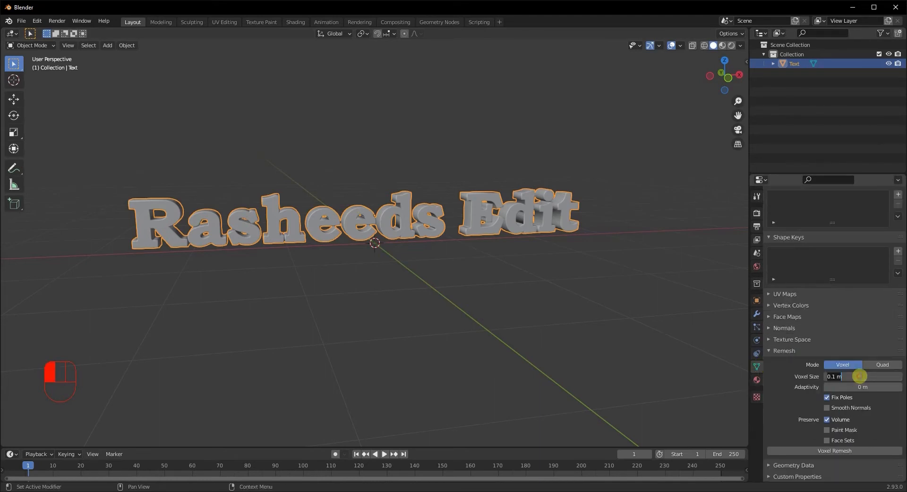
{"action": "key", "text": "Return"}
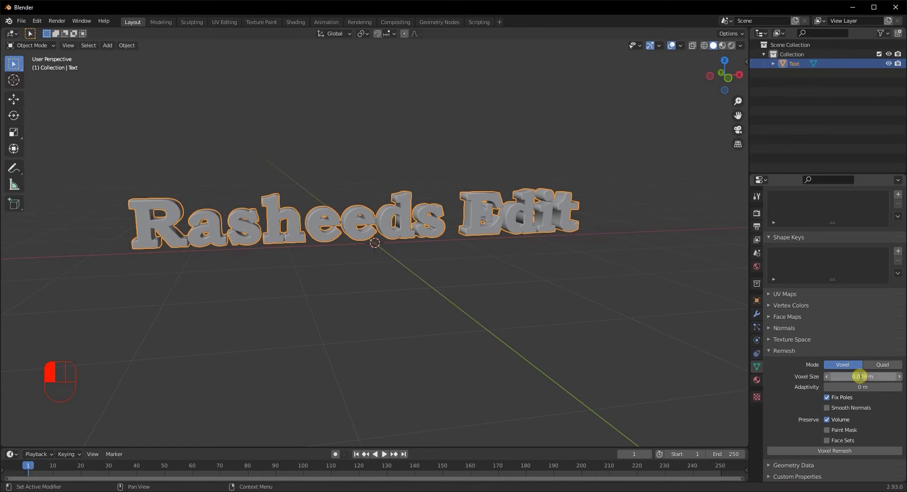
{"action": "left_click", "coordinate": [807, 450]}
Examine the remeshed letters' vertex grid in Edit Mode and return to Object Mode
{"action": "middle_click_drag", "start_coordinate": [363, 259], "coordinate": [296, 334]}
{"action": "scroll", "coordinate": [342, 248], "scroll_direction": "up", "scroll_amount": 4}
{"action": "key", "text": "Tab"}
{"action": "scroll", "coordinate": [300, 312], "scroll_direction": "up", "scroll_amount": 6}
{"action": "middle_click_drag", "start_coordinate": [356, 332], "coordinate": [366, 274], "text": "shift"}
{"action": "scroll", "coordinate": [266, 294], "scroll_direction": "up", "scroll_amount": 1}
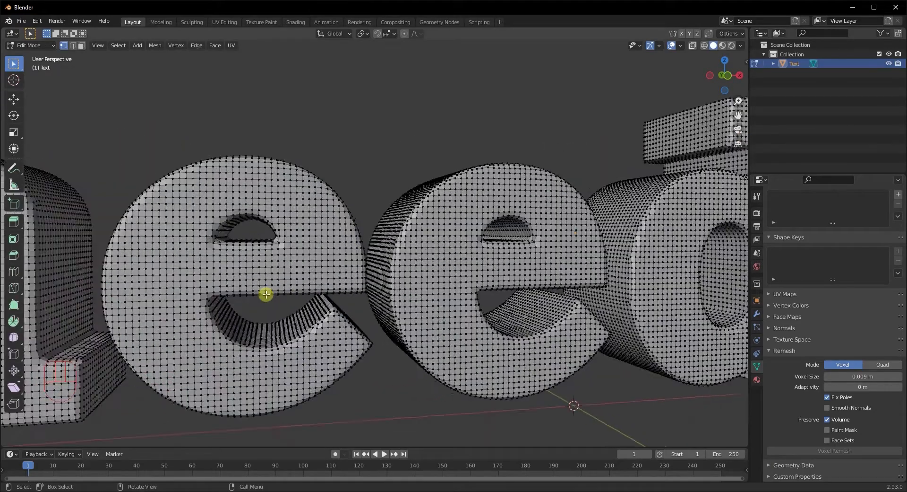
{"action": "scroll", "coordinate": [266, 294], "scroll_direction": "up", "scroll_amount": 2}
{"action": "scroll", "coordinate": [266, 294], "scroll_direction": "down", "scroll_amount": 4}
{"action": "mouse_move", "coordinate": [262, 295]}
{"action": "middle_mouse_down", "text": "shift"}
{"action": "mouse_move", "coordinate": [219, 307]}
{"action": "mouse_move", "coordinate": [250, 283]}
{"action": "mouse_move", "coordinate": [261, 287]}
{"action": "middle_mouse_up", "text": "shift"}
{"action": "scroll", "coordinate": [250, 284], "scroll_direction": "down", "scroll_amount": 5}
{"action": "key", "text": "Tab"}
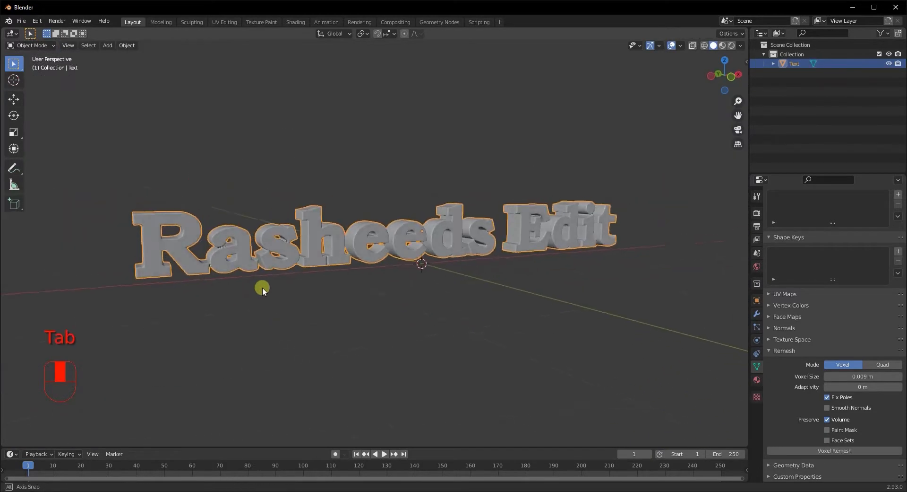
Apply smooth shading to the remeshed text and inspect the result from several angles
{"action": "right_click", "coordinate": [330, 236]}
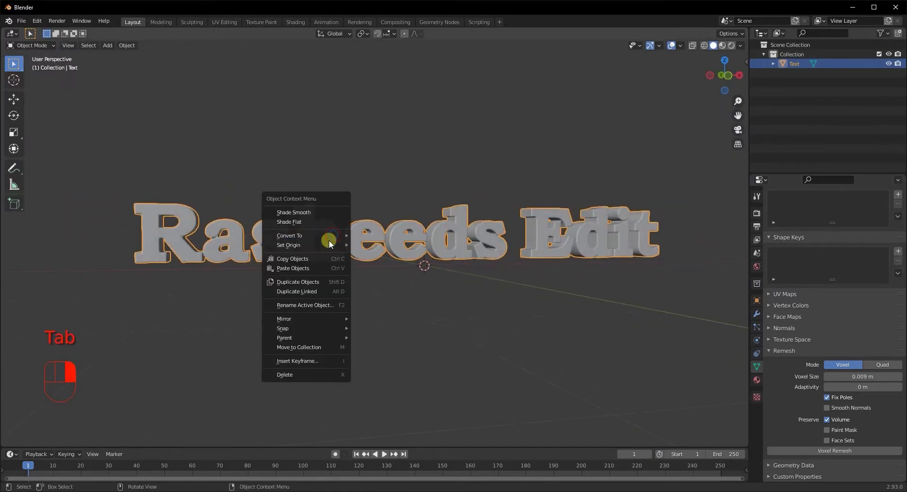
{"action": "left_click", "coordinate": [319, 212]}
{"action": "scroll", "coordinate": [312, 278], "scroll_direction": "up", "scroll_amount": 4}
{"action": "scroll", "coordinate": [324, 276], "scroll_direction": "down", "scroll_amount": 4}
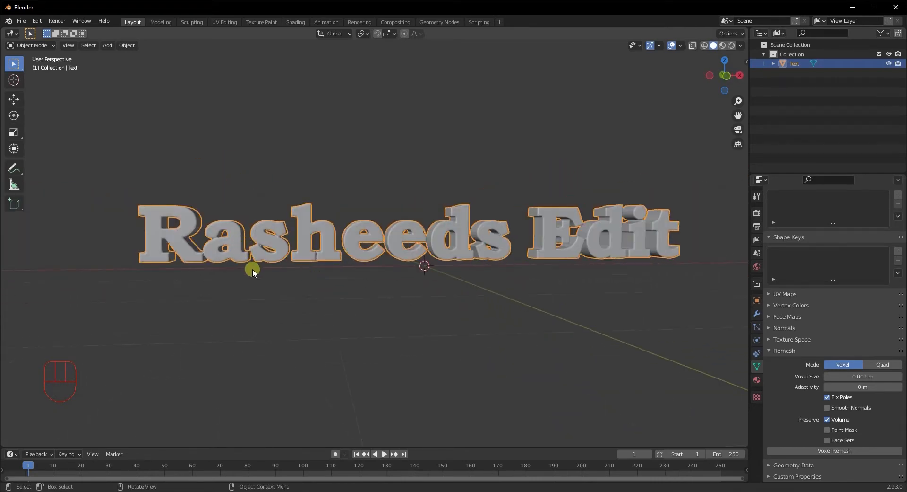
{"action": "scroll", "coordinate": [252, 268], "scroll_direction": "down", "scroll_amount": 2}
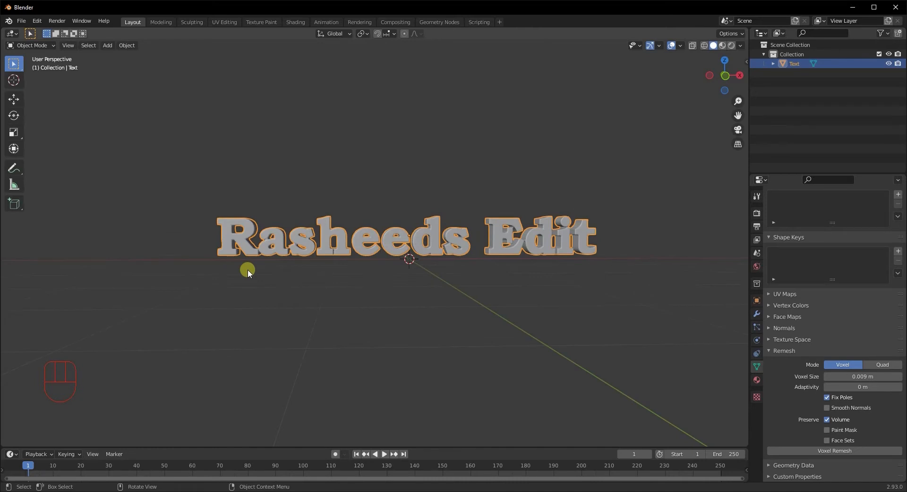
{"action": "middle_click_drag", "start_coordinate": [330, 251], "coordinate": [331, 256]}
{"action": "middle_click_drag", "start_coordinate": [250, 269], "coordinate": [255, 278]}
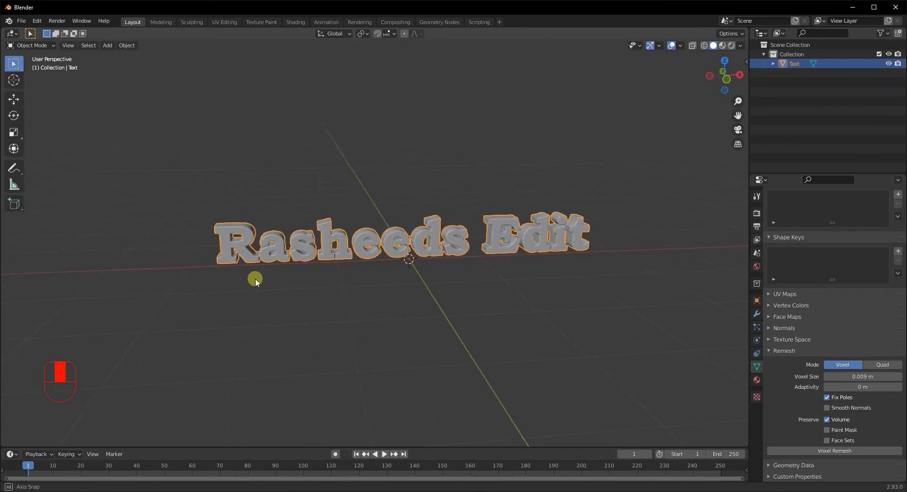
Add a Bezier curve at the text's base and scale it up along the lettering
{"action": "key", "text": "shift+a"}
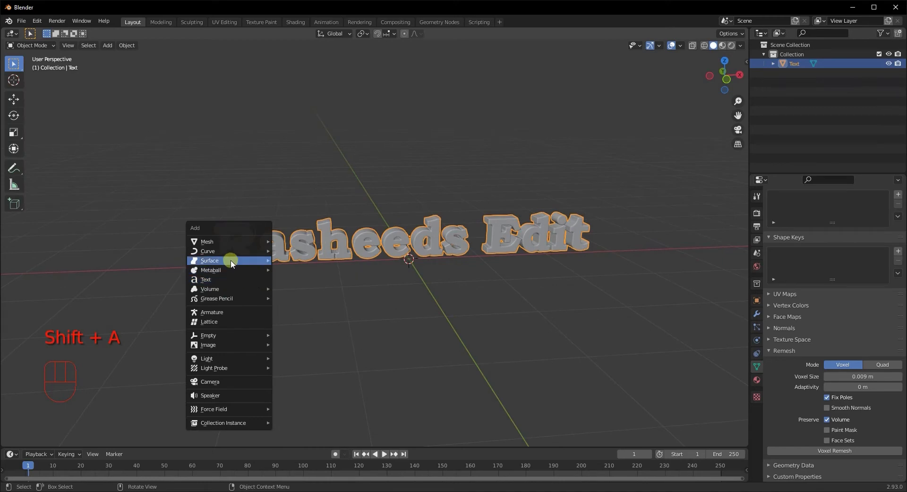
{"action": "mouse_move", "coordinate": [210, 250]}
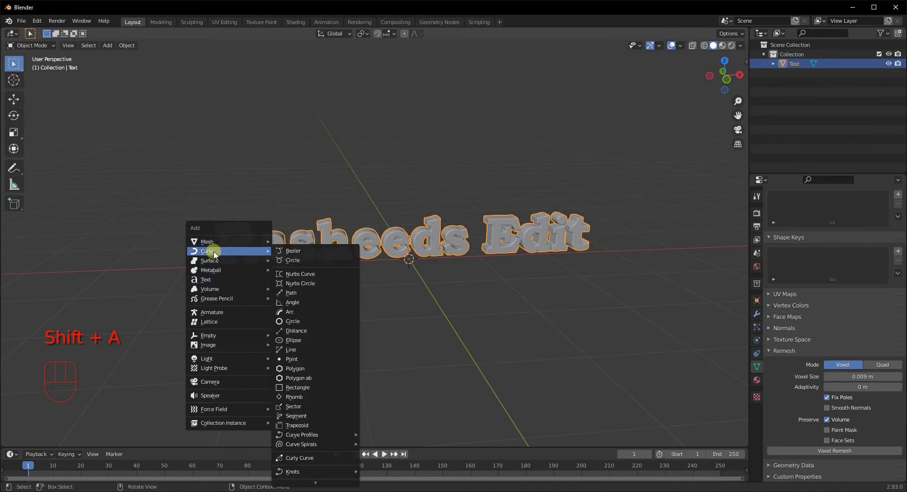
{"action": "left_click", "coordinate": [305, 253]}
{"action": "middle_click_drag", "start_coordinate": [314, 263], "coordinate": [310, 276]}
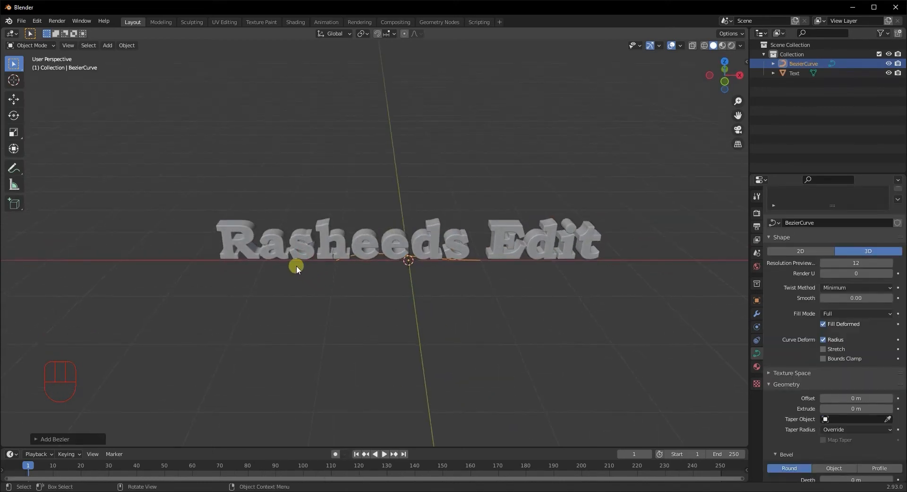
{"action": "key", "text": "s"}
{"action": "left_click", "coordinate": [250, 270]}
Extrude the curve's start point about 2.3 m past the letter R and rotate its handles in top view to smooth the bend
{"action": "key", "text": "Tab"}
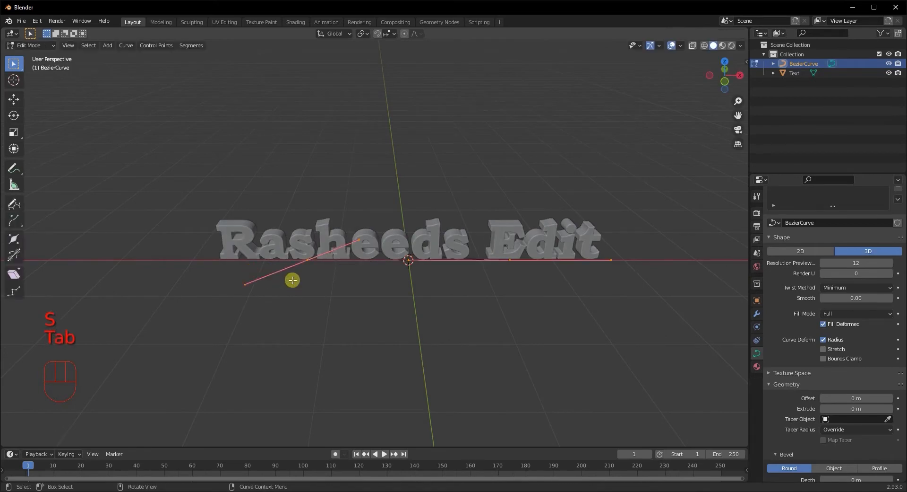
{"action": "left_click", "coordinate": [310, 260]}
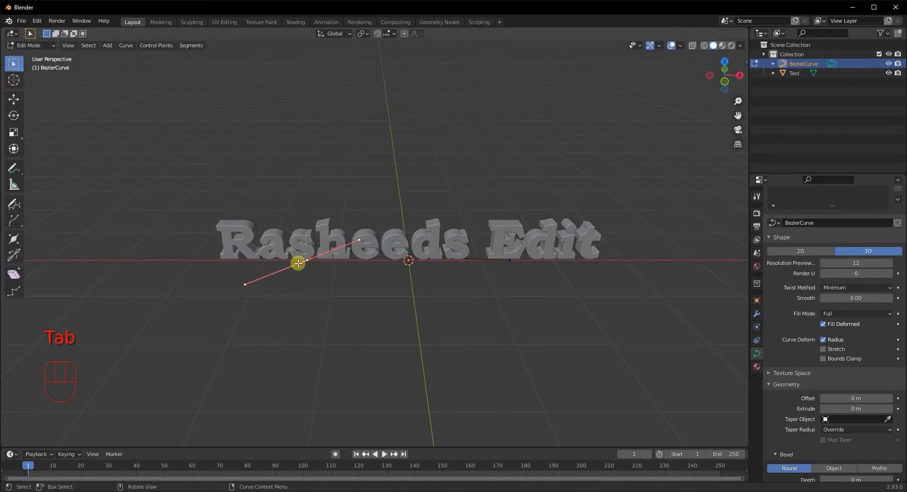
{"action": "key", "text": "e"}
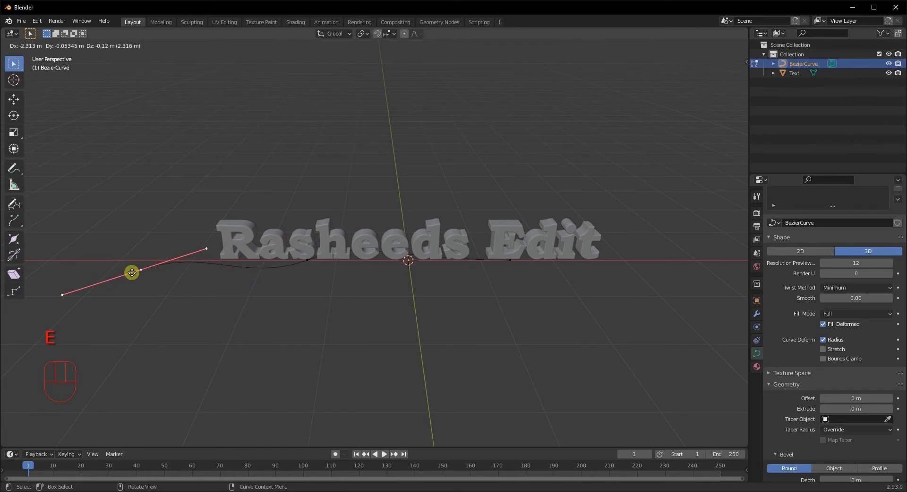
{"action": "left_click", "coordinate": [132, 272]}
{"action": "key", "text": "KP_7"}
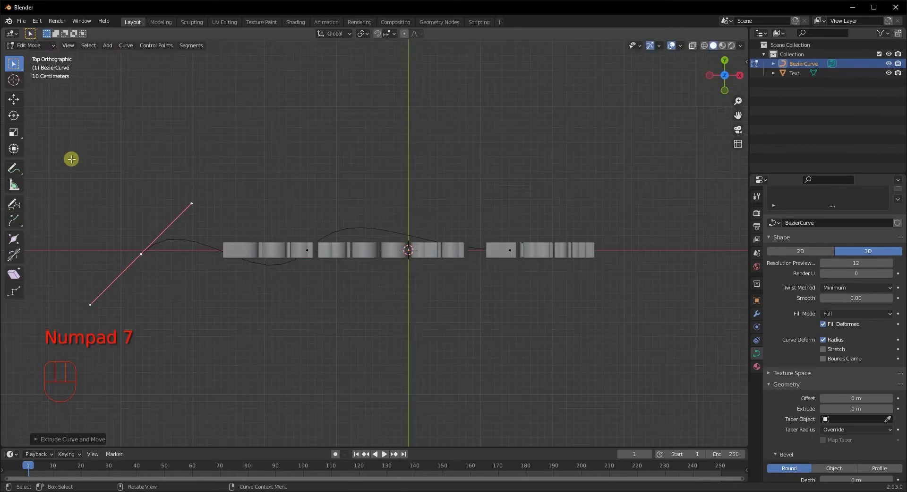
{"action": "key", "text": "r"}
{"action": "left_click", "coordinate": [186, 191]}
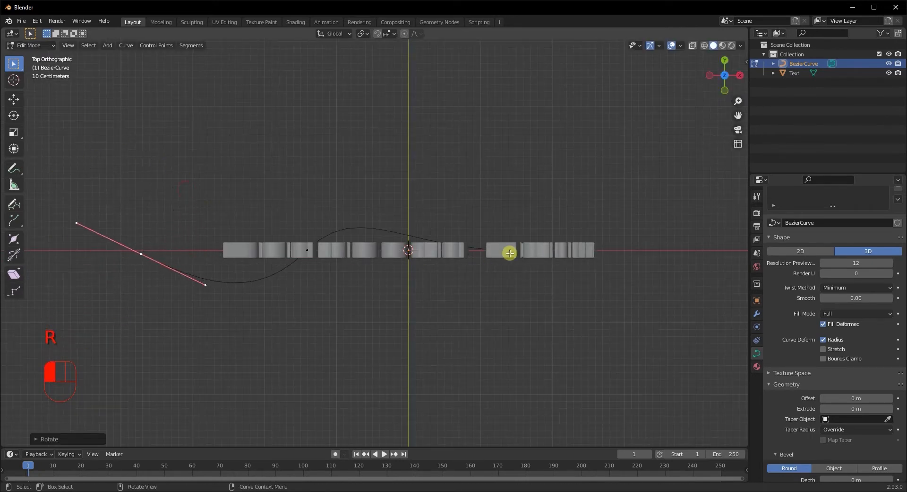
Extrude the curve's opposite end point about 2.6 m past the text's end and move it about 0.9 m toward negative Y
{"action": "left_click", "coordinate": [510, 253]}
{"action": "key", "text": "e"}
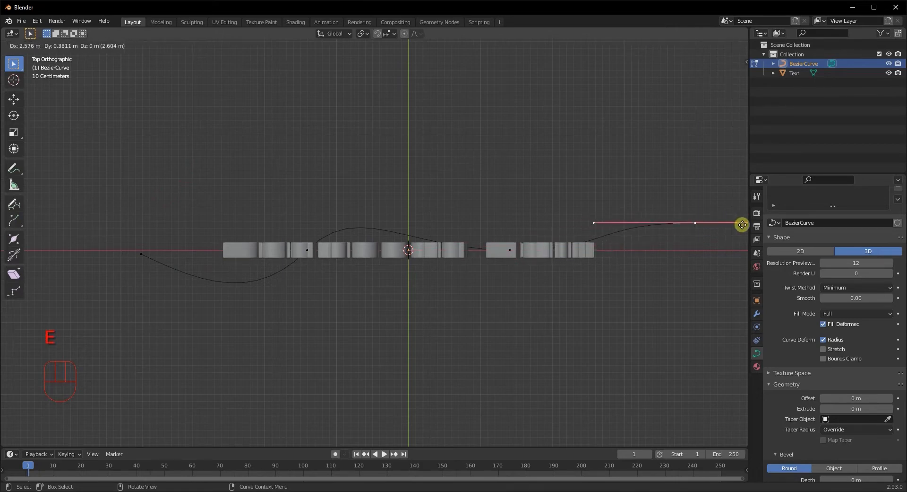
{"action": "left_click", "coordinate": [694, 253]}
{"action": "key", "text": "g"}
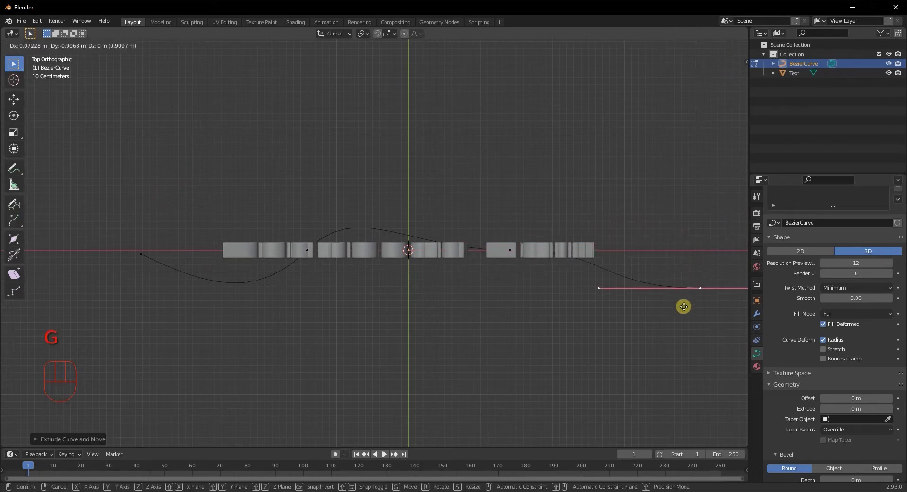
{"action": "left_click", "coordinate": [684, 306]}
Move the control point beneath the word Edit slightly toward positive Y, scale and rotate its handles, and return to Object Mode
{"action": "left_click", "coordinate": [510, 248]}
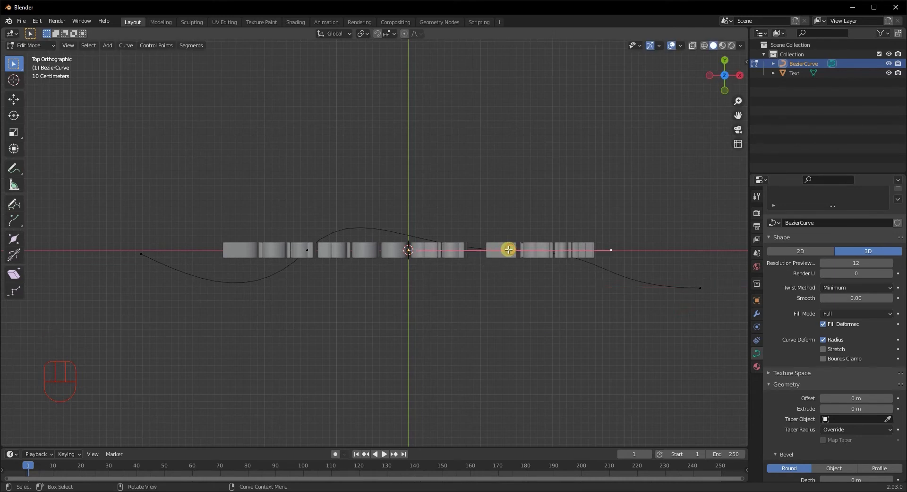
{"action": "key", "text": "g"}
{"action": "left_click", "coordinate": [499, 236]}
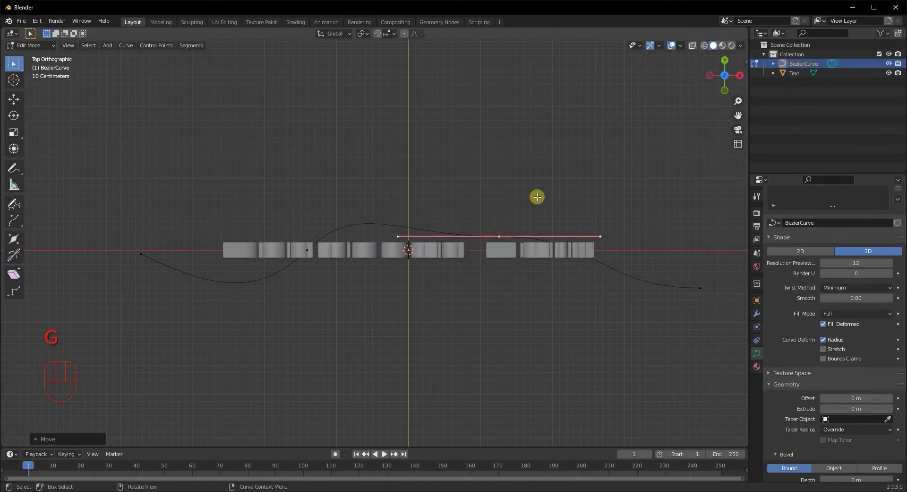
{"action": "key", "text": "s"}
{"action": "left_click", "coordinate": [534, 114]}
{"action": "key", "text": "r"}
{"action": "left_click", "coordinate": [539, 158]}
{"action": "key", "text": "Tab"}
{"action": "middle_click_drag", "start_coordinate": [556, 236], "coordinate": [534, 157]}
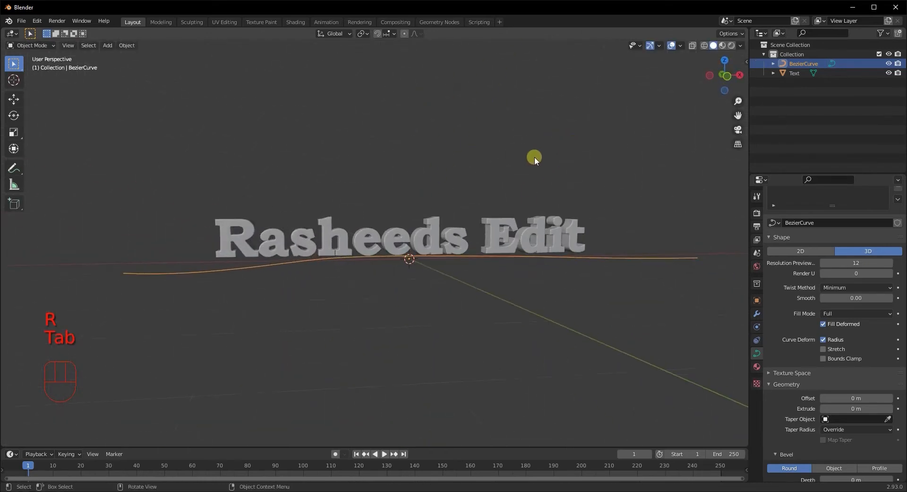
Add a Curve modifier to the text mesh with BezierCurve as its curve object
{"action": "left_click", "coordinate": [303, 248]}
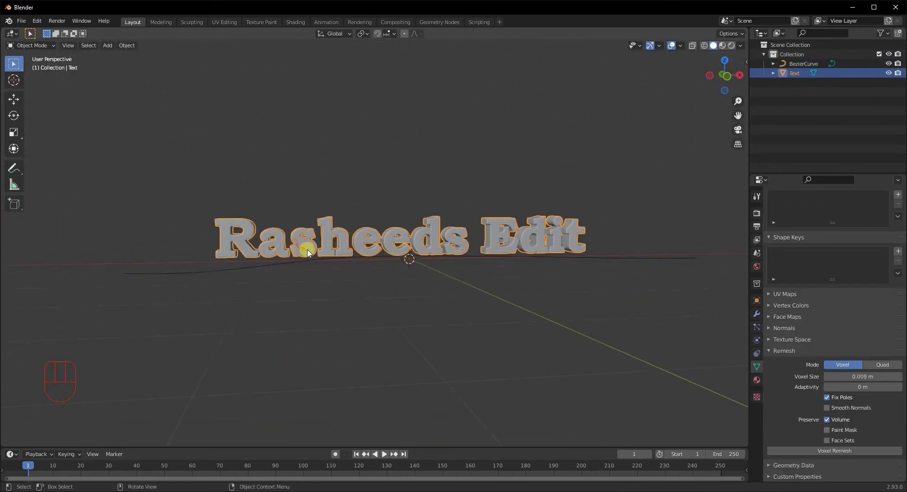
{"action": "left_click", "coordinate": [510, 256]}
{"action": "left_click", "coordinate": [285, 245]}
{"action": "left_click", "coordinate": [757, 313]}
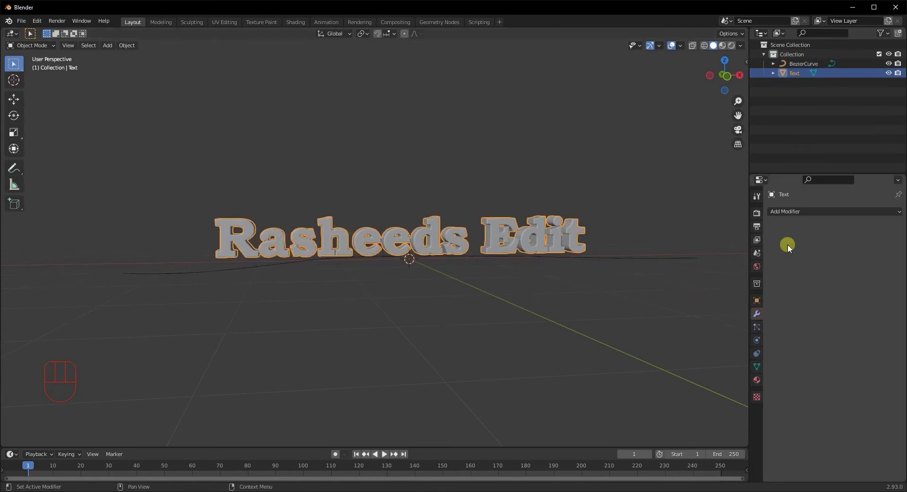
{"action": "left_click", "coordinate": [803, 211]}
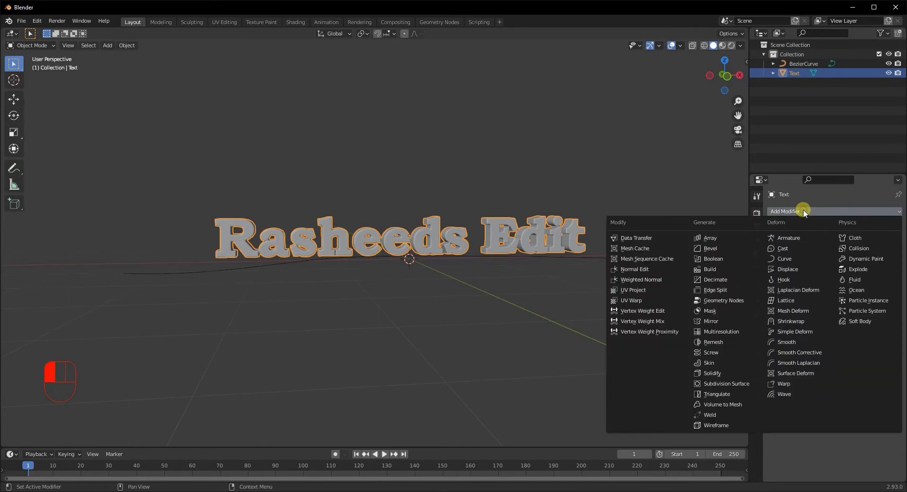
{"action": "left_click", "coordinate": [786, 259]}
{"action": "left_click", "coordinate": [859, 263]}
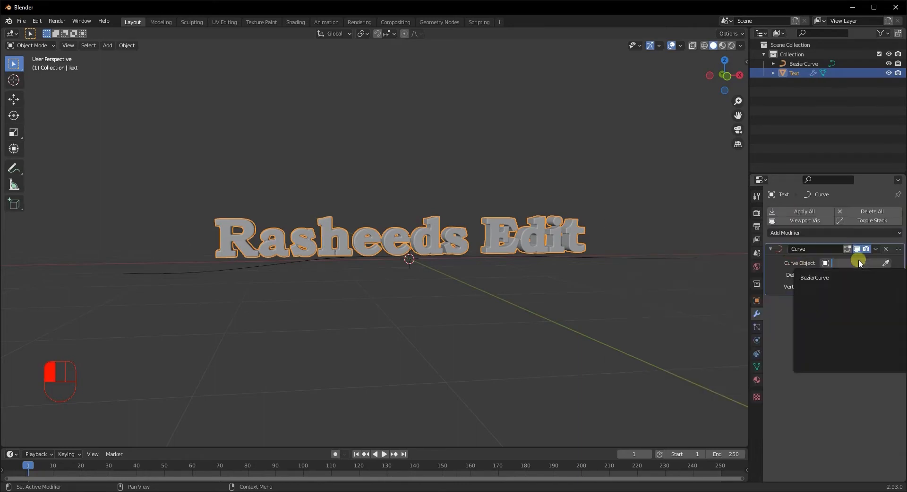
{"action": "left_click", "coordinate": [833, 278]}
{"action": "mouse_move", "coordinate": [369, 265]}
{"action": "middle_mouse_down"}
{"action": "mouse_move", "coordinate": [439, 265]}
{"action": "mouse_move", "coordinate": [359, 273]}
{"action": "middle_mouse_up"}
Set the text's X location to 4.25 m to centre it along the curve, and deselect it
{"action": "left_click", "coordinate": [756, 300]}
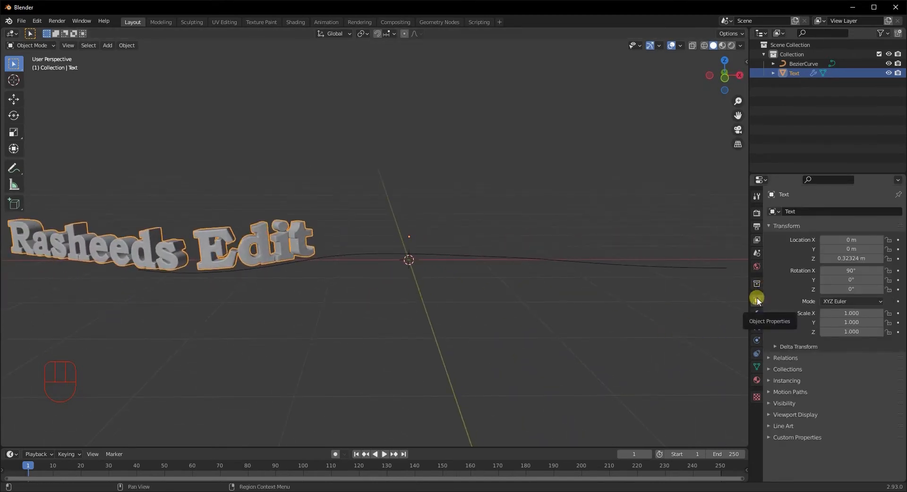
{"action": "left_click_drag", "start_coordinate": [848, 240], "coordinate": [483, 299]}
{"action": "middle_click_drag", "start_coordinate": [483, 299], "coordinate": [427, 286]}
{"action": "key", "text": "Tab"}
{"action": "key", "text": "Tab"}
{"action": "left_click", "coordinate": [354, 299]}
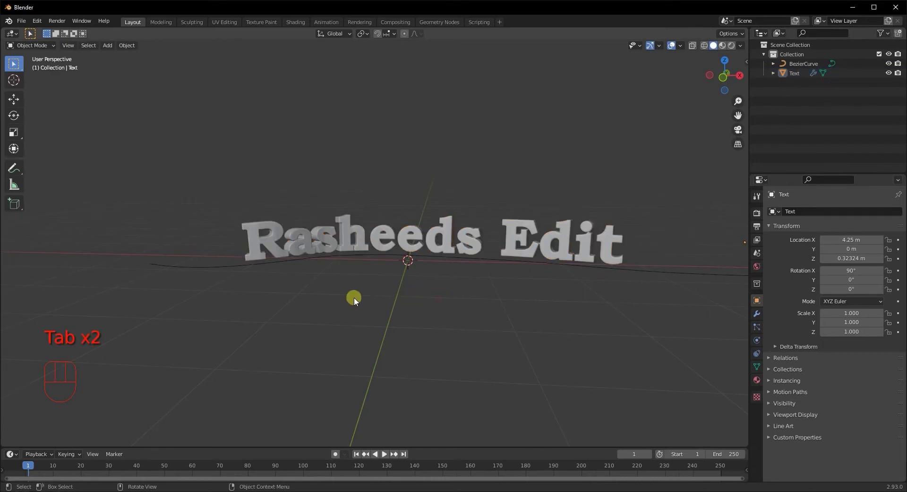
{"action": "scroll", "coordinate": [364, 290], "scroll_direction": "up", "scroll_amount": 6}
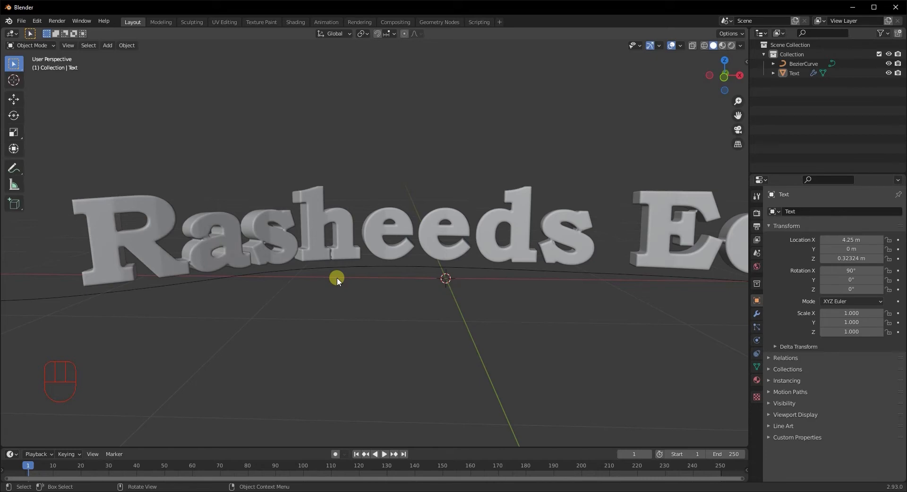
Add a Displace modifier to the text with a midlevel of 0 and a strength of 0.25
{"action": "left_click", "coordinate": [756, 313]}
{"action": "left_click", "coordinate": [790, 232]}
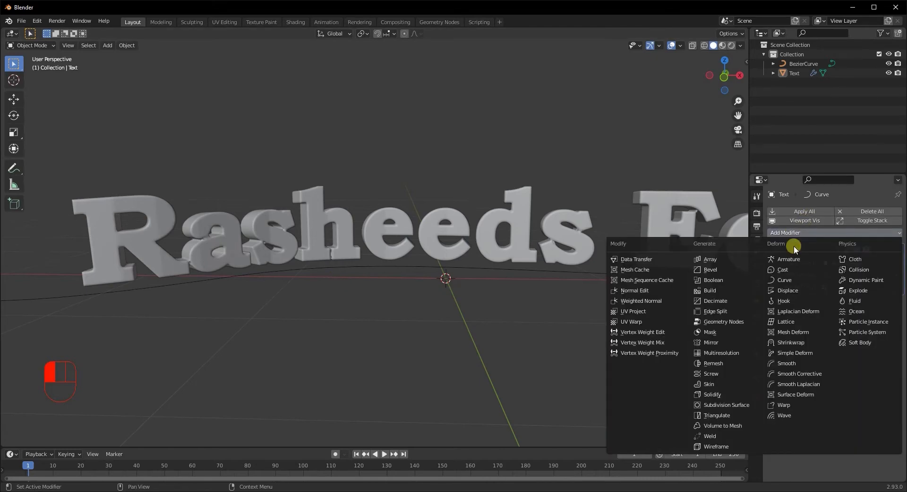
{"action": "left_click", "coordinate": [788, 289]}
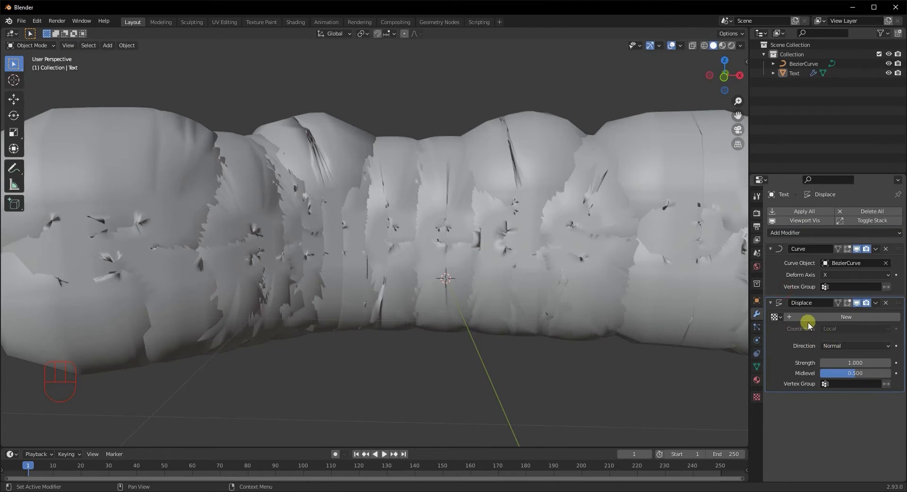
{"action": "scroll", "coordinate": [463, 294], "scroll_direction": "down", "scroll_amount": 3}
{"action": "scroll", "coordinate": [463, 294], "scroll_direction": "up", "scroll_amount": 3}
{"action": "left_click_drag", "start_coordinate": [853, 373], "coordinate": [786, 373]}
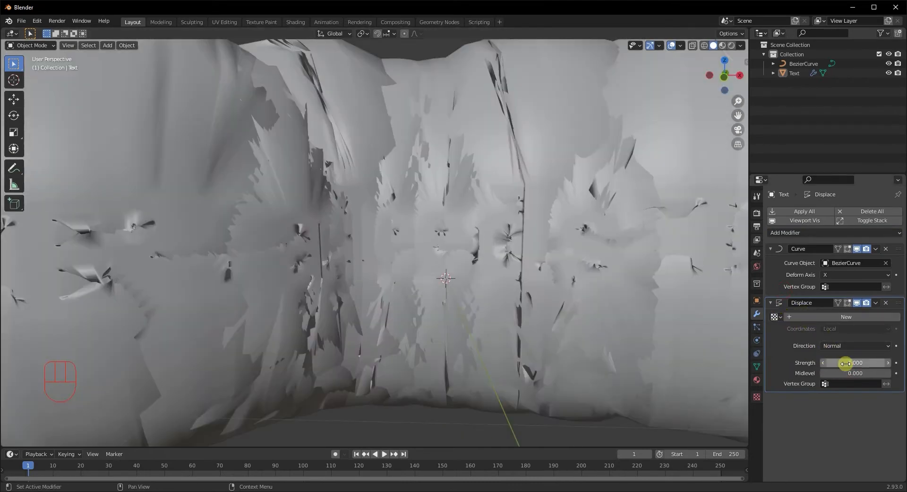
{"action": "left_click", "coordinate": [837, 362]}
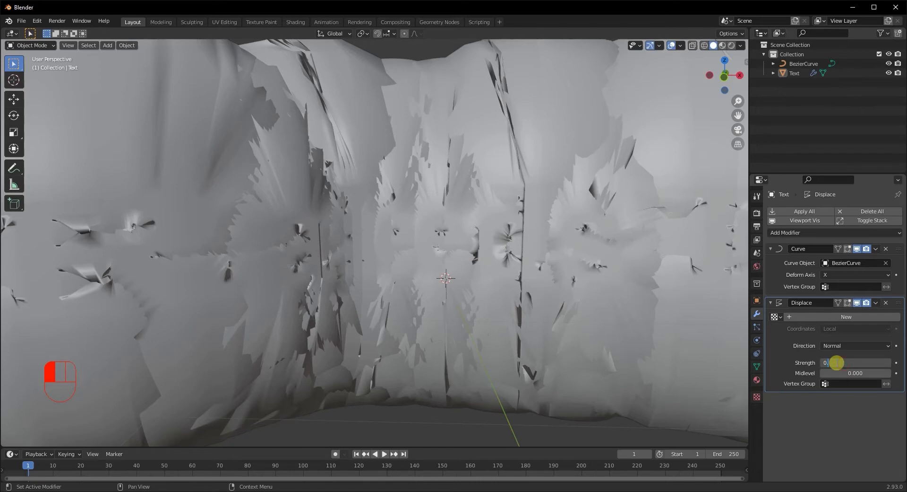
{"action": "key", "text": "Return"}
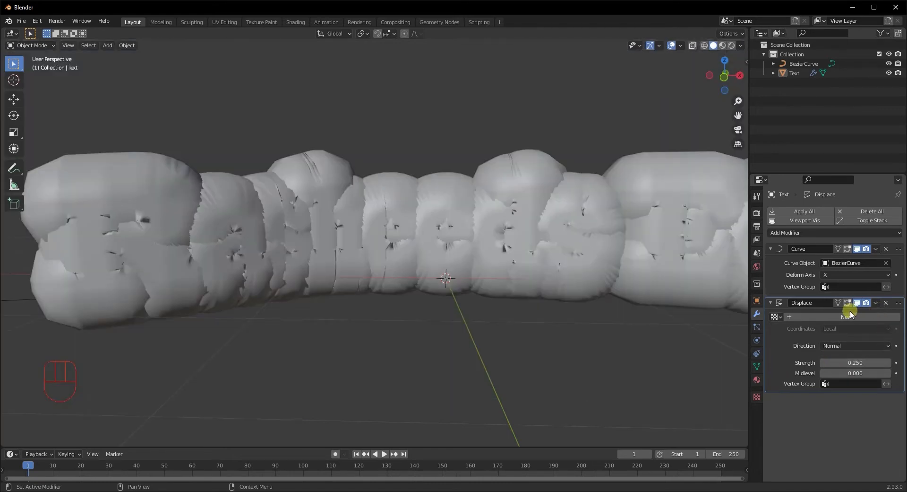
Create a new texture for the Displace modifier and set its type to Distorted Noise
{"action": "left_click", "coordinate": [814, 316]}
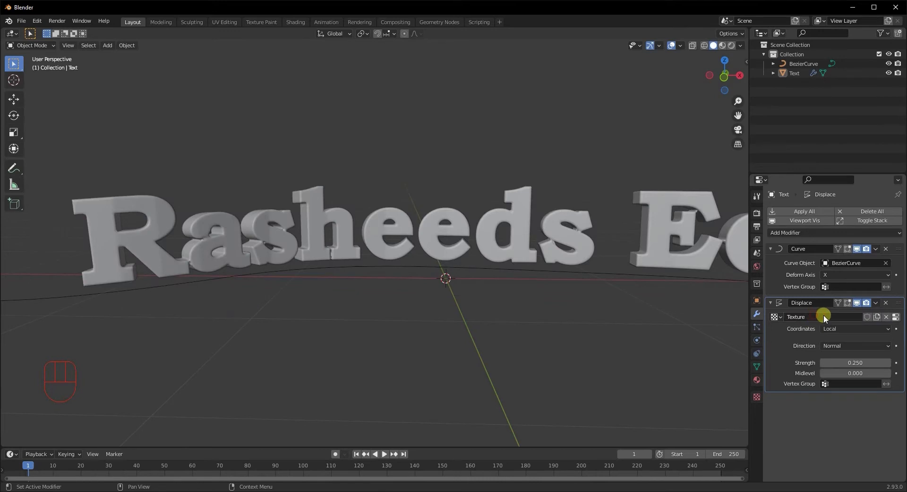
{"action": "left_click", "coordinate": [897, 316]}
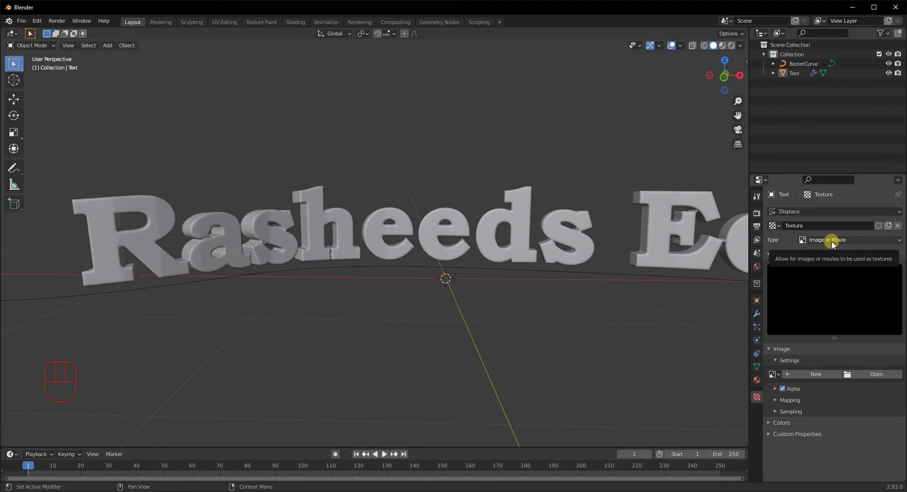
{"action": "left_click", "coordinate": [832, 240]}
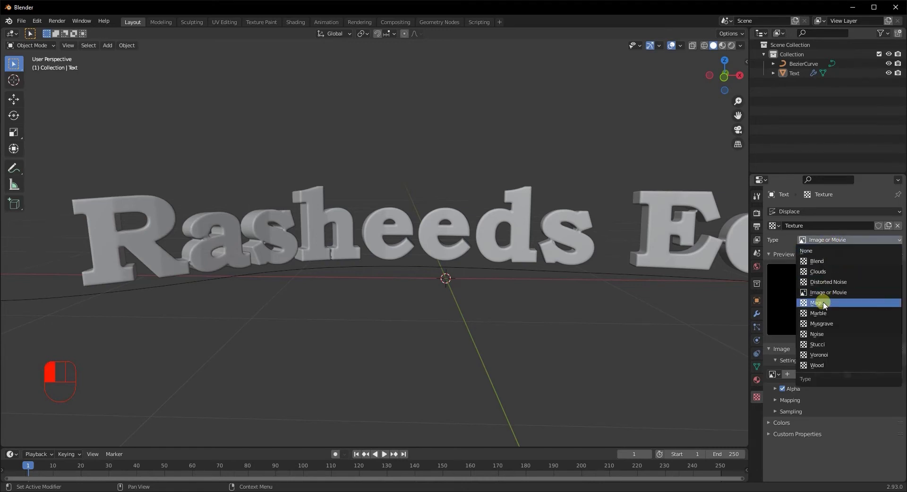
{"action": "left_click", "coordinate": [830, 282]}
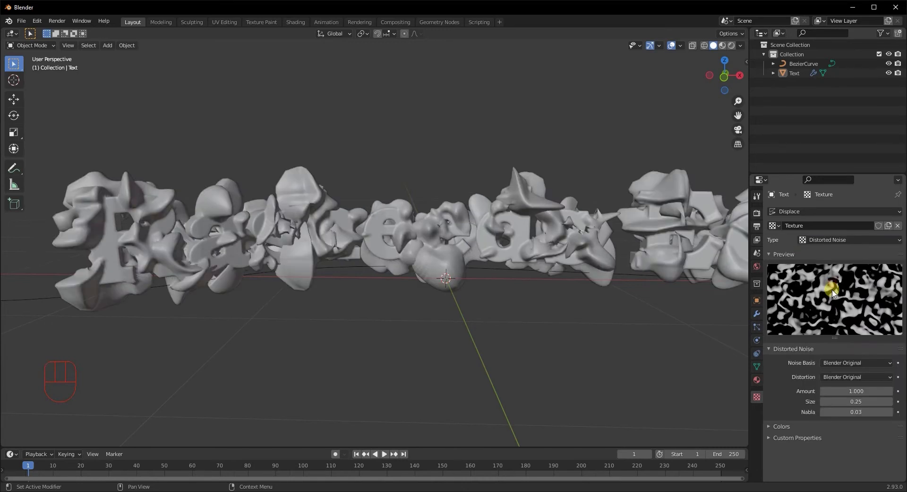
Set both the noise basis and the distortion of the Distorted Noise texture to Improved Perlin
{"action": "left_click", "coordinate": [846, 363]}
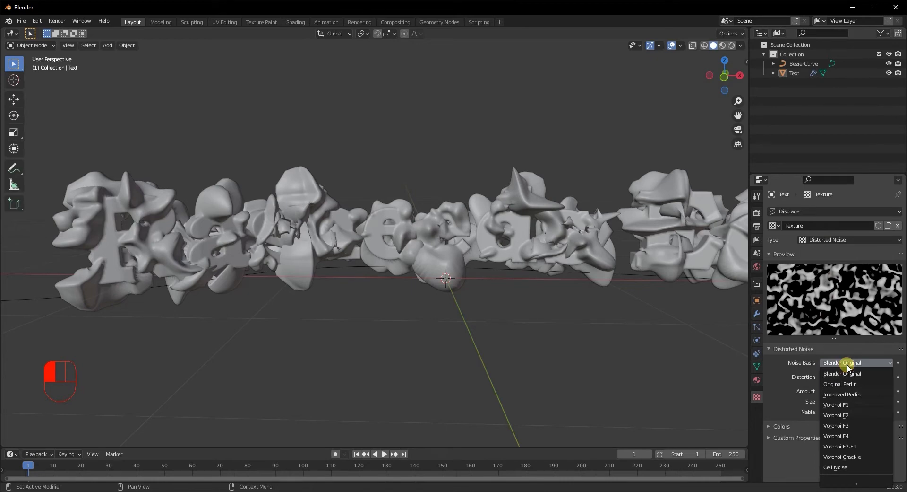
{"action": "left_click", "coordinate": [843, 394]}
{"action": "left_click", "coordinate": [844, 377]}
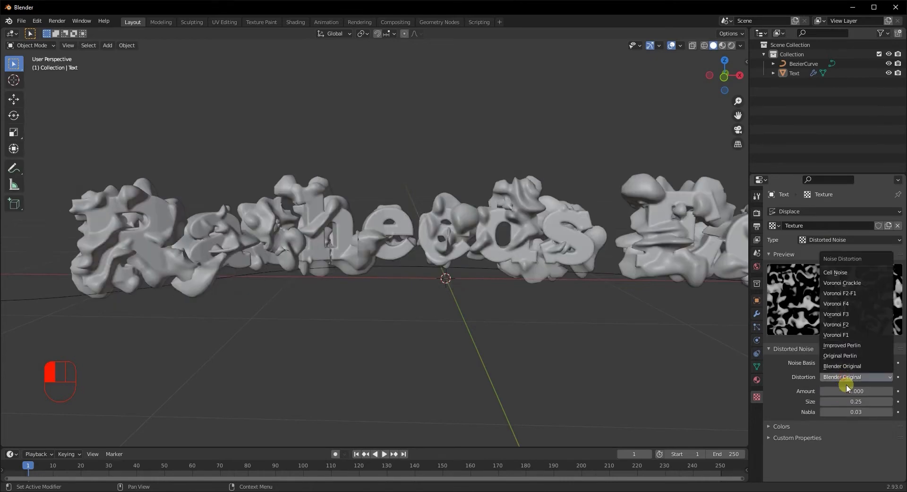
{"action": "left_click", "coordinate": [845, 345]}
Set the Distorted Noise texture's amount to 10 and its size to 0
{"action": "left_click", "coordinate": [849, 390]}
{"action": "type", "text": "10"}
{"action": "key", "text": "Return"}
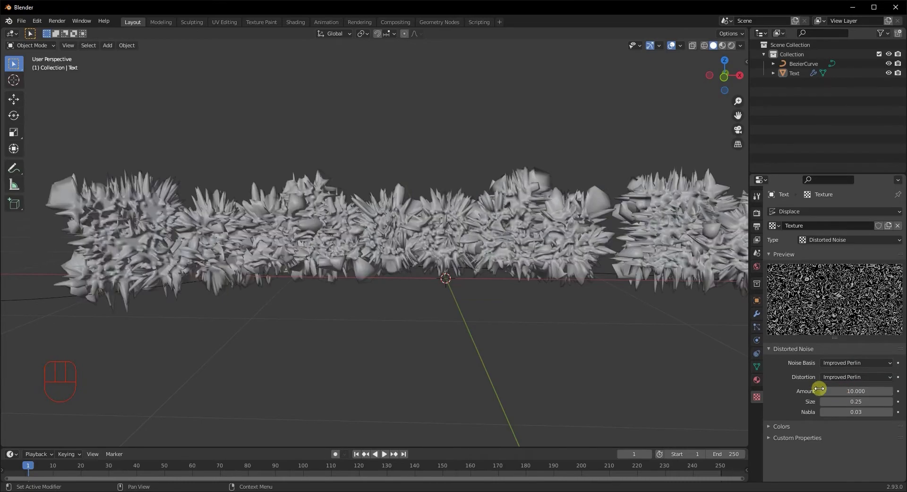
{"action": "left_click_drag", "start_coordinate": [866, 399], "coordinate": [825, 406]}
Examine the displaced text from different distances and angles, leaving all objects deselected
{"action": "scroll", "coordinate": [421, 365], "scroll_direction": "down", "scroll_amount": 2}
{"action": "middle_click_drag", "start_coordinate": [421, 365], "coordinate": [369, 320]}
{"action": "scroll", "coordinate": [327, 313], "scroll_direction": "up", "scroll_amount": 4}
{"action": "scroll", "coordinate": [327, 314], "scroll_direction": "down", "scroll_amount": 4}
{"action": "scroll", "coordinate": [412, 324], "scroll_direction": "up", "scroll_amount": 2}
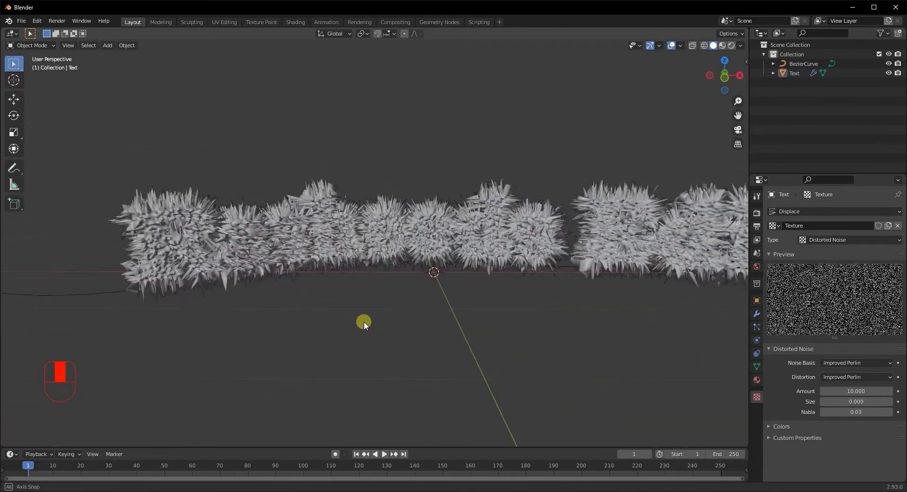
{"action": "left_click_drag", "start_coordinate": [65, 161], "coordinate": [615, 307]}
{"action": "scroll", "coordinate": [444, 293], "scroll_direction": "down", "scroll_amount": 4}
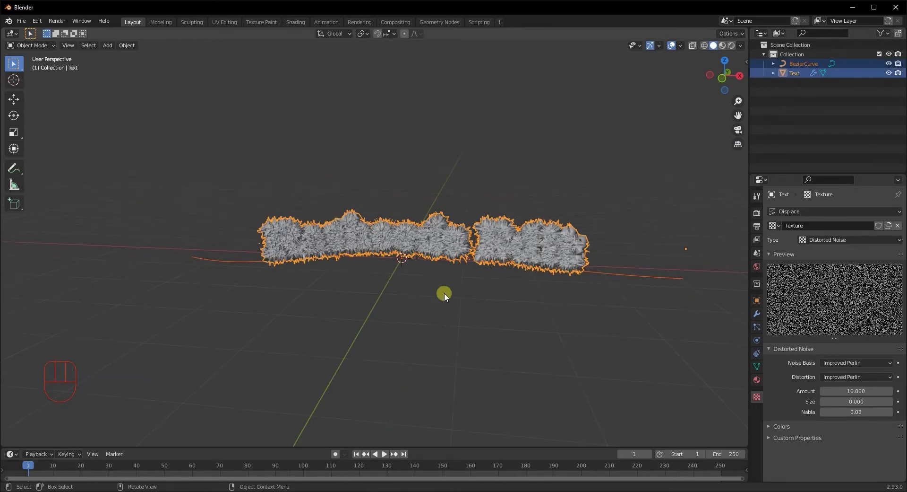
{"action": "left_click", "coordinate": [445, 293]}
{"action": "scroll", "coordinate": [337, 319], "scroll_direction": "up", "scroll_amount": 4}
{"action": "middle_click_drag", "start_coordinate": [336, 319], "coordinate": [360, 322]}
Add a Vertex Weight Proximity modifier to the text and place it between the Curve and Displace modifiers
{"action": "left_click", "coordinate": [757, 313]}
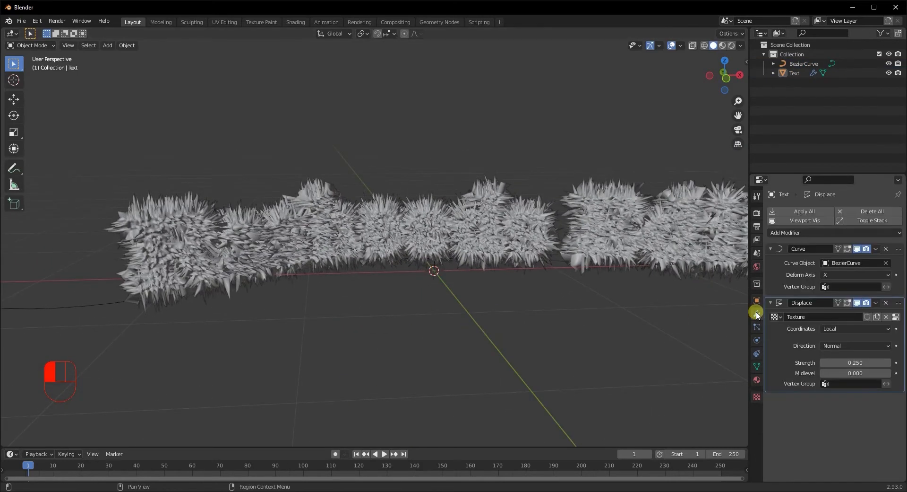
{"action": "left_click", "coordinate": [811, 232]}
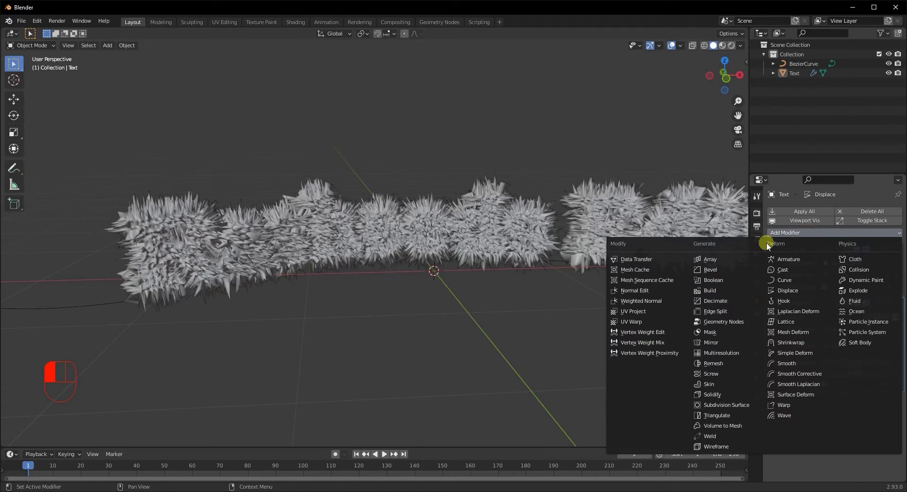
{"action": "left_click", "coordinate": [636, 354]}
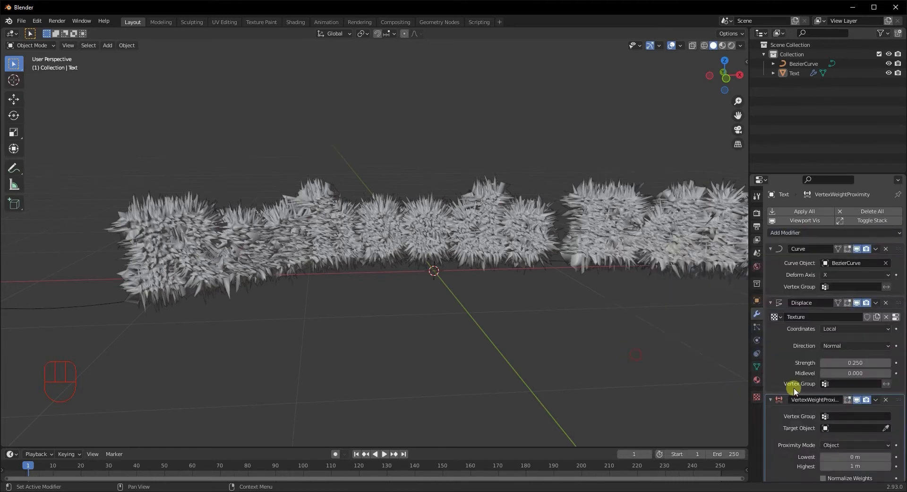
{"action": "scroll", "coordinate": [825, 392], "scroll_direction": "down", "scroll_amount": 2}
{"action": "left_click_drag", "start_coordinate": [897, 372], "coordinate": [898, 274]}
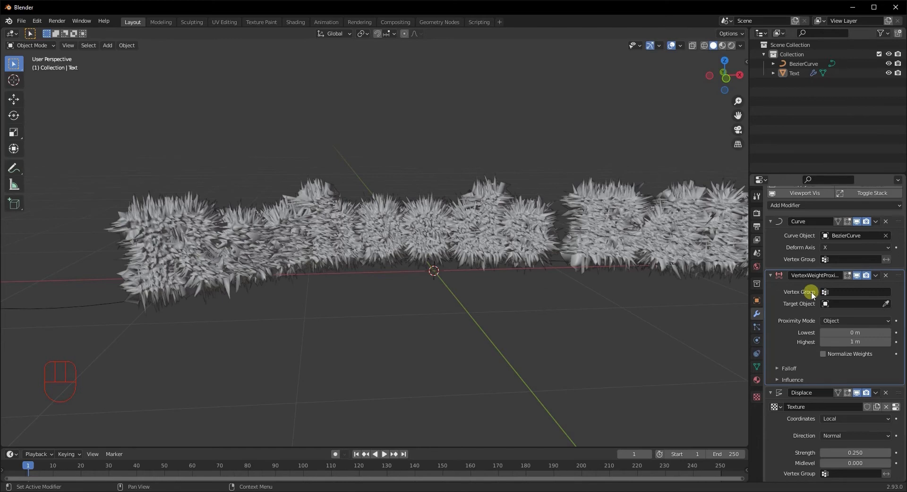
{"action": "scroll", "coordinate": [473, 249], "scroll_direction": "down", "scroll_amount": 2}
Create a vertex group on the text mesh and assign all of its vertices to it with a weight of 1
{"action": "left_click", "coordinate": [430, 238]}
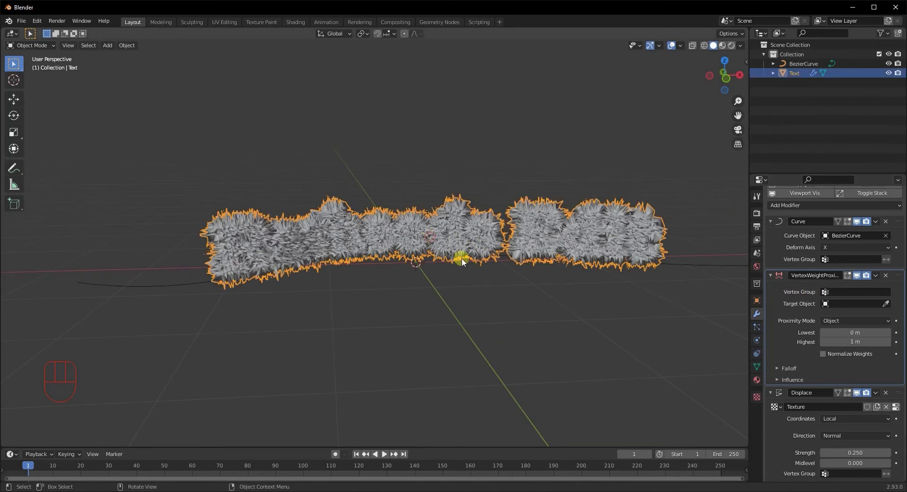
{"action": "scroll", "coordinate": [462, 257], "scroll_direction": "up", "scroll_amount": 3}
{"action": "scroll", "coordinate": [463, 258], "scroll_direction": "down", "scroll_amount": 2}
{"action": "key", "text": "Tab"}
{"action": "left_click", "coordinate": [540, 244]}
{"action": "key", "text": "a"}
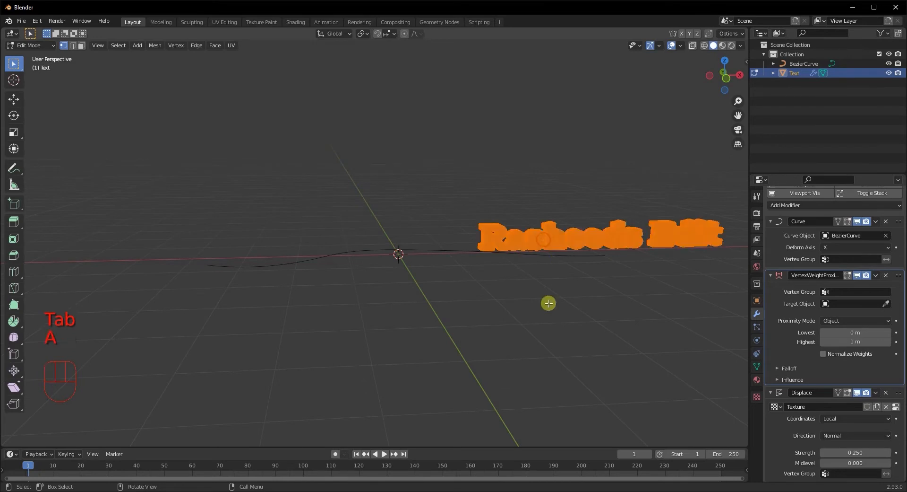
{"action": "left_click", "coordinate": [754, 366]}
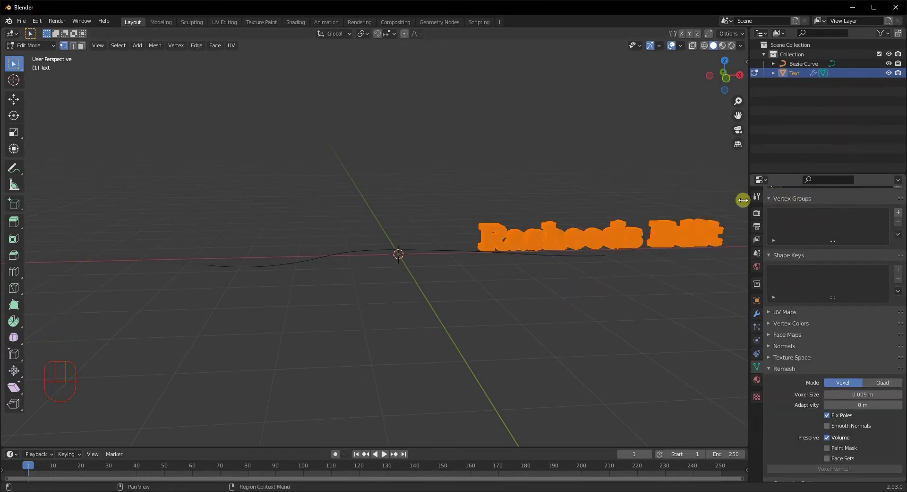
{"action": "left_click", "coordinate": [899, 211]}
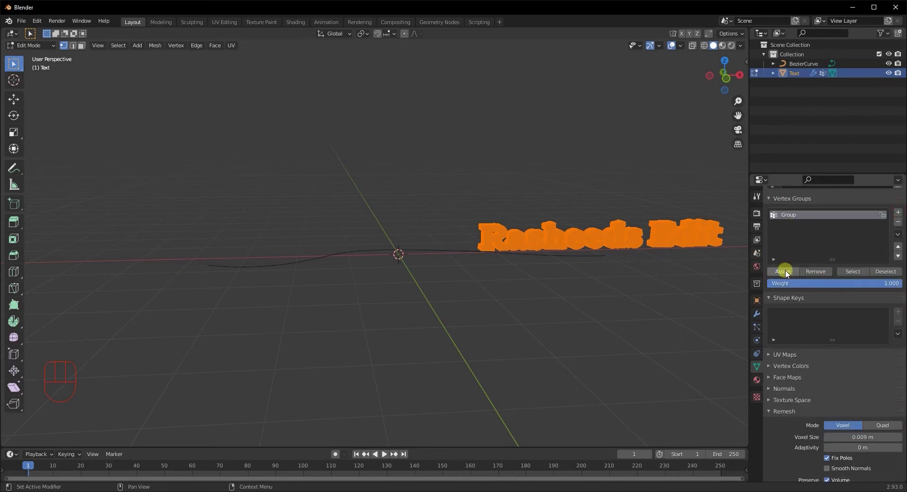
{"action": "key", "text": "Tab"}
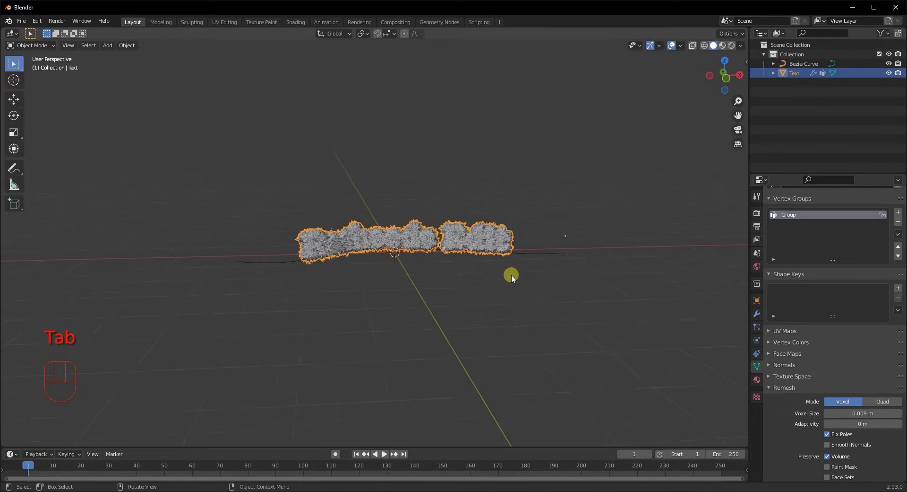
Assign the vertex group Group to the Vertex Weight Proximity modifier
{"action": "left_click", "coordinate": [757, 313]}
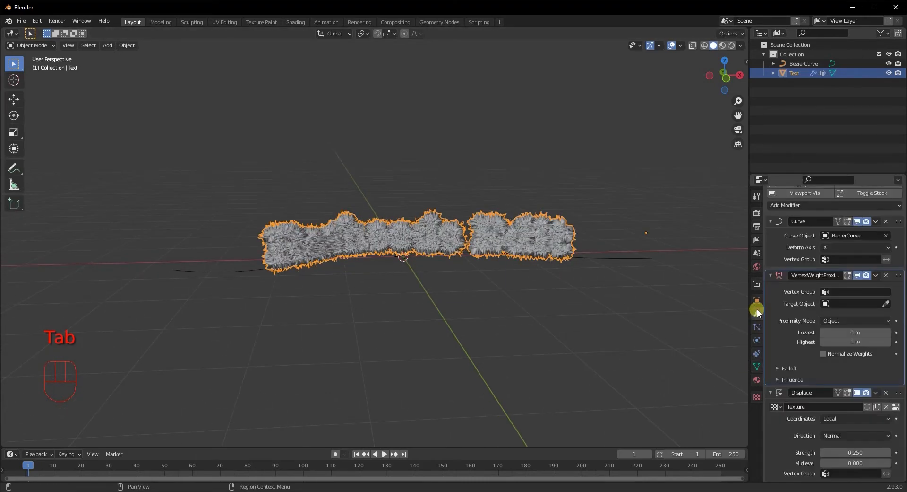
{"action": "left_click", "coordinate": [850, 291]}
{"action": "left_click", "coordinate": [846, 304]}
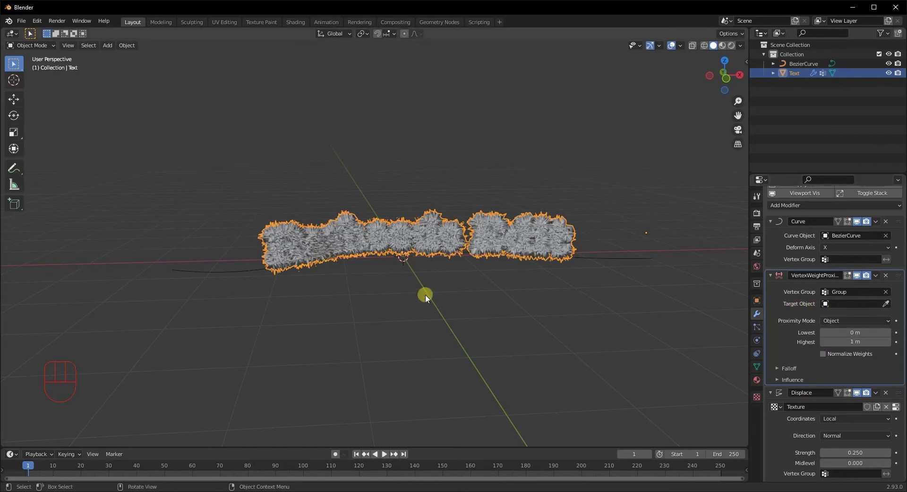
Add a plain axes empty at the world origin
{"action": "key", "text": "shift+a"}
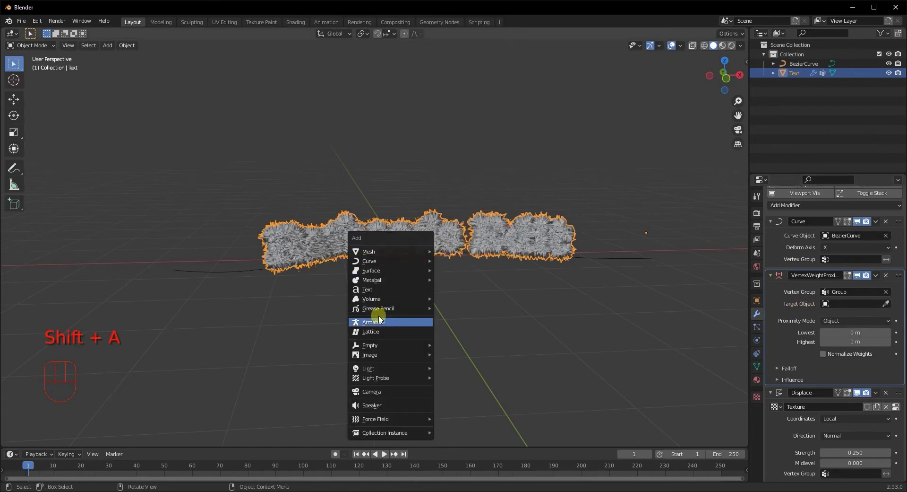
{"action": "mouse_move", "coordinate": [380, 345]}
{"action": "left_click", "coordinate": [449, 345]}
{"action": "middle_click_drag", "start_coordinate": [371, 259], "coordinate": [449, 257]}
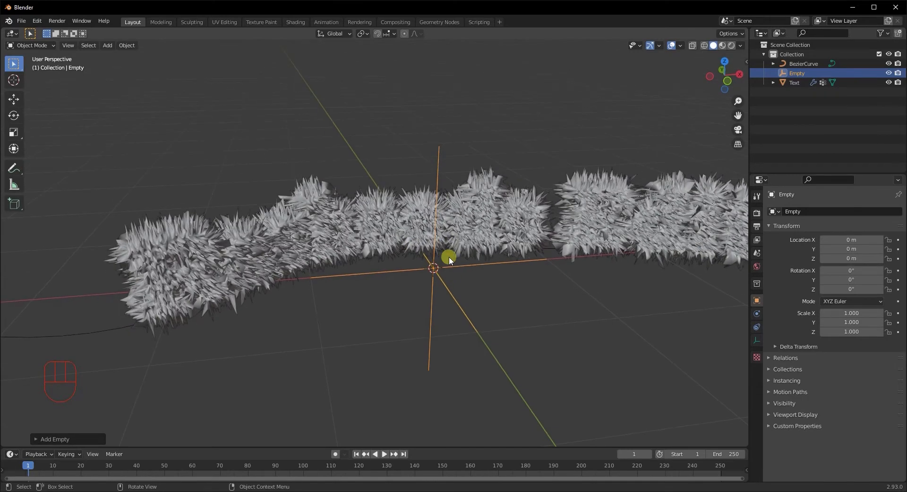
Set the text's Vertex Weight Proximity modifier to target the Empty, with Geometry as the proximity mode
{"action": "left_click", "coordinate": [454, 221]}
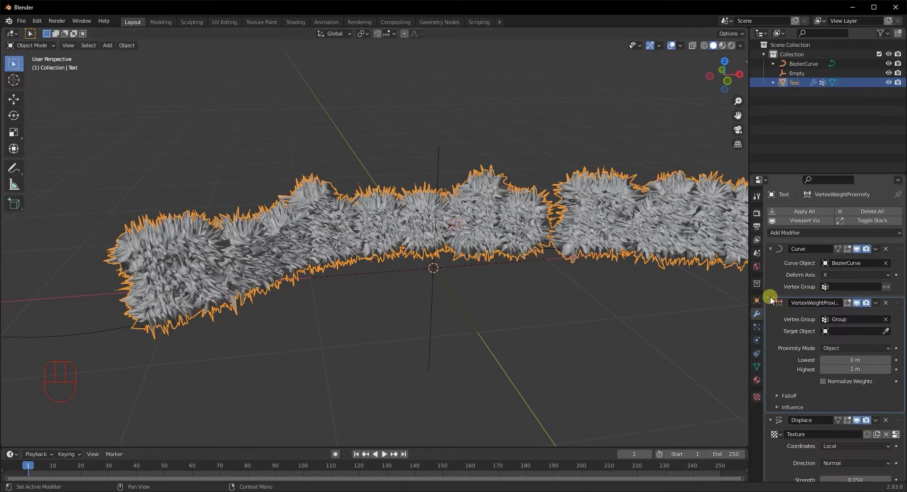
{"action": "left_click", "coordinate": [844, 330]}
{"action": "left_click", "coordinate": [827, 355]}
{"action": "left_click", "coordinate": [822, 347]}
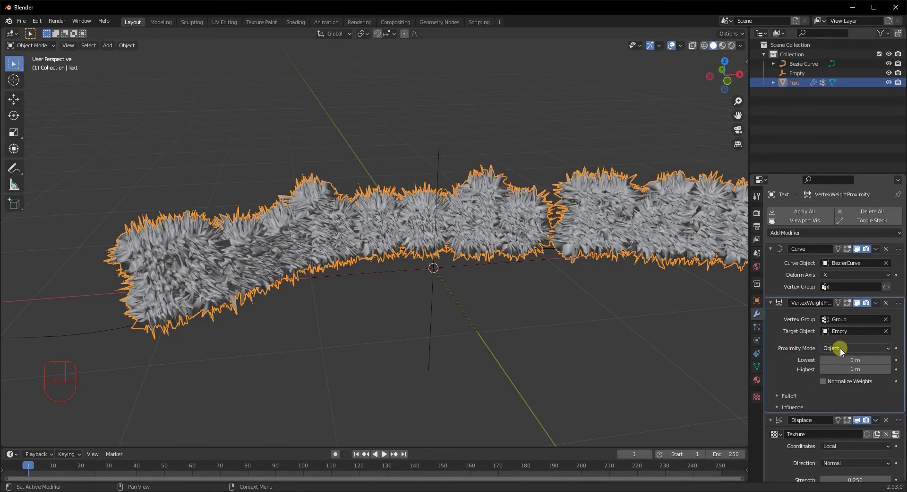
{"action": "left_click", "coordinate": [840, 348]}
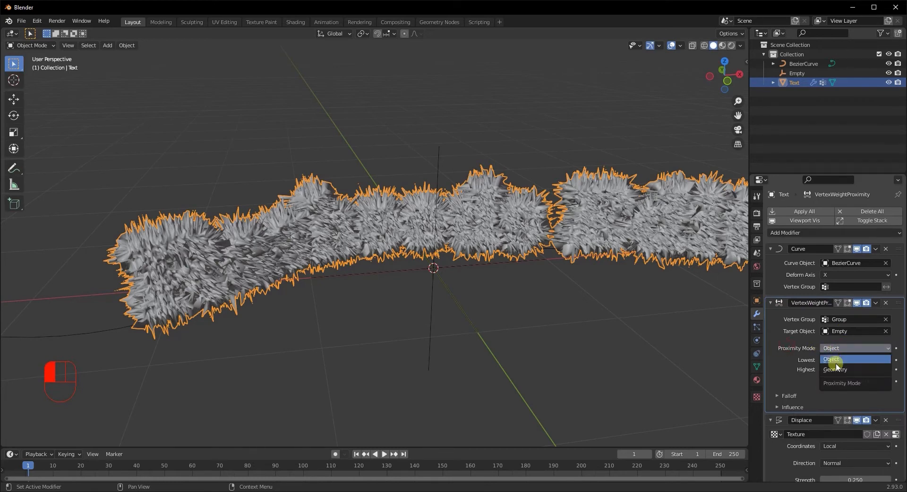
{"action": "left_click", "coordinate": [836, 370]}
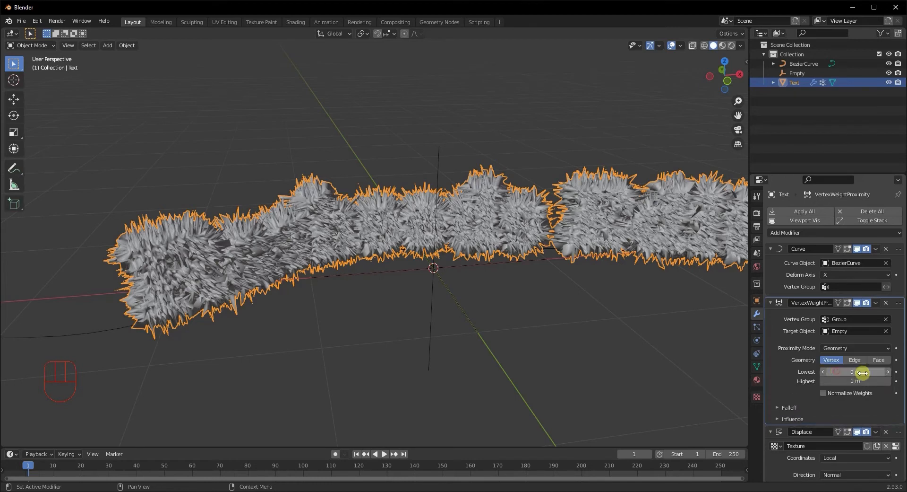
Set the falloff type of the Vertex Weight Proximity modifier to Smooth
{"action": "left_click", "coordinate": [781, 409]}
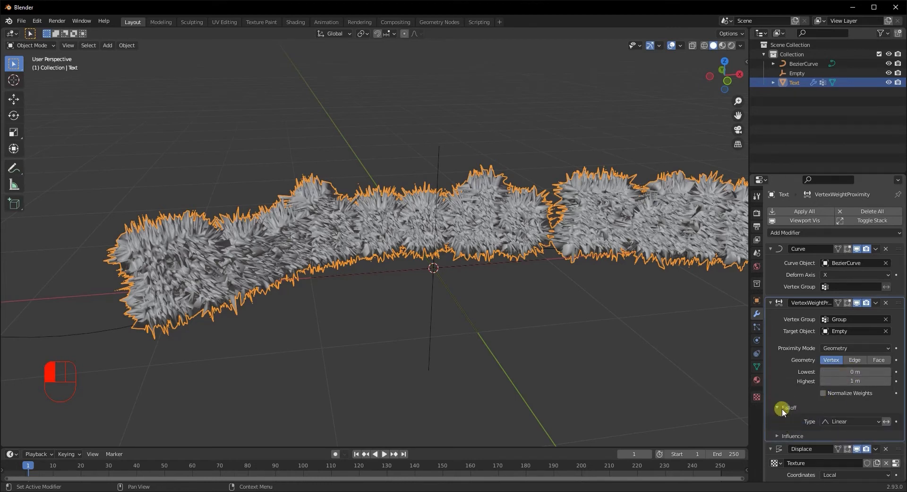
{"action": "left_click", "coordinate": [849, 420]}
{"action": "left_click", "coordinate": [839, 410]}
{"action": "left_click", "coordinate": [832, 421]}
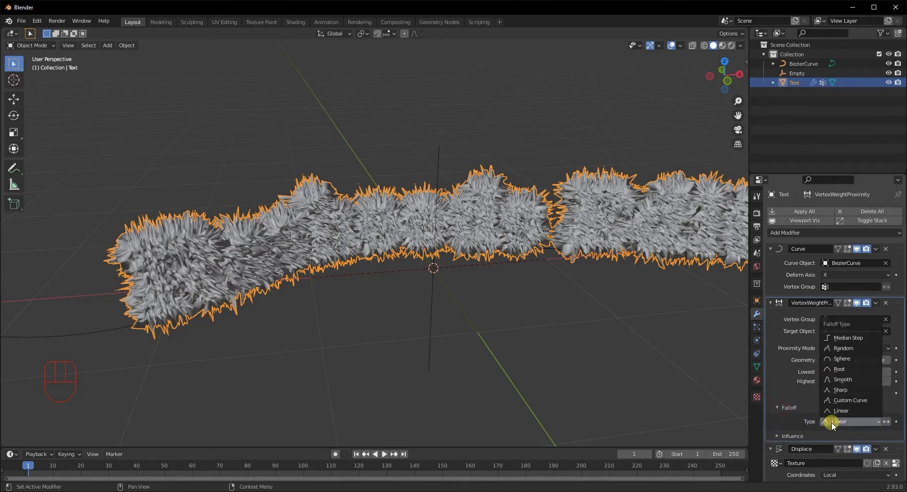
{"action": "left_click", "coordinate": [842, 379]}
Limit the Displace modifier to the vertex group Group and invert the proximity modifier's falloff
{"action": "scroll", "coordinate": [799, 384], "scroll_direction": "down", "scroll_amount": 3}
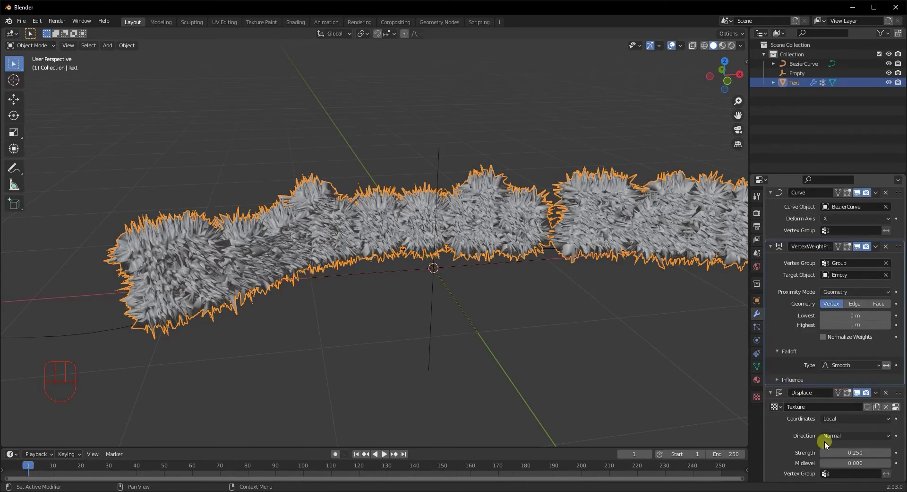
{"action": "left_click", "coordinate": [840, 473]}
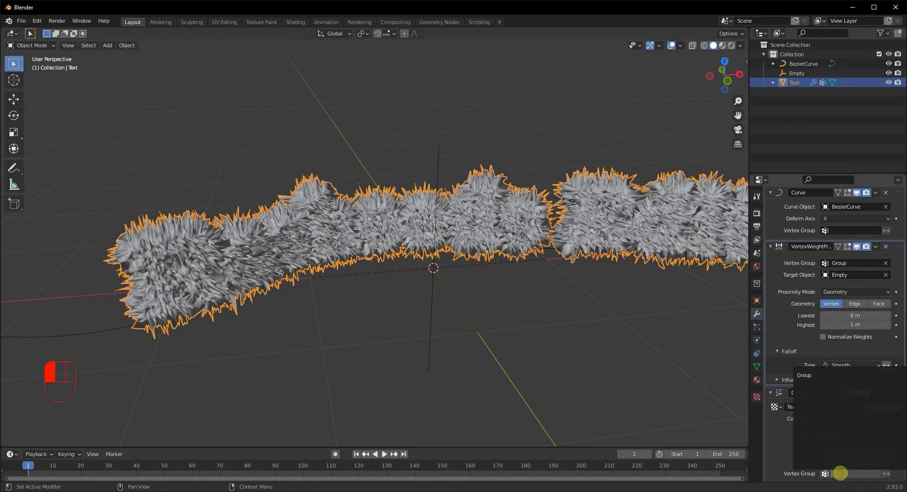
{"action": "left_click", "coordinate": [808, 375]}
{"action": "scroll", "coordinate": [442, 249], "scroll_direction": "down", "scroll_amount": 3}
{"action": "scroll", "coordinate": [444, 241], "scroll_direction": "up", "scroll_amount": 4}
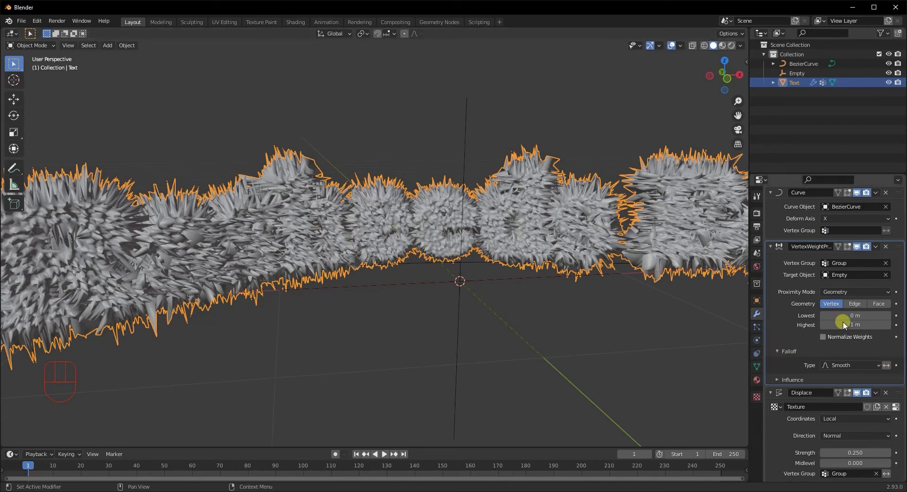
{"action": "left_click", "coordinate": [887, 364]}
{"action": "scroll", "coordinate": [493, 311], "scroll_direction": "down", "scroll_amount": 3}
{"action": "middle_click_drag", "start_coordinate": [493, 311], "coordinate": [468, 296]}
Select the empty and test its influence by moving it along the X axis across the text, cancelling the move
{"action": "left_click", "coordinate": [476, 295]}
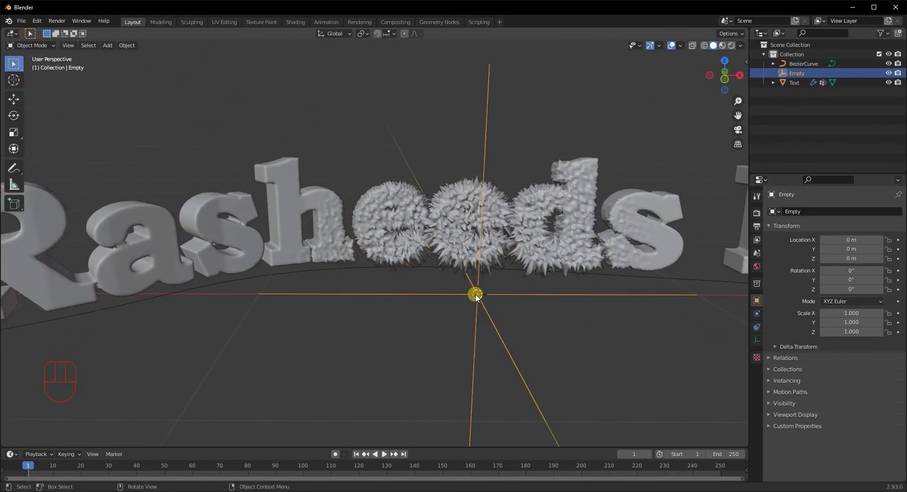
{"action": "key", "text": "g"}
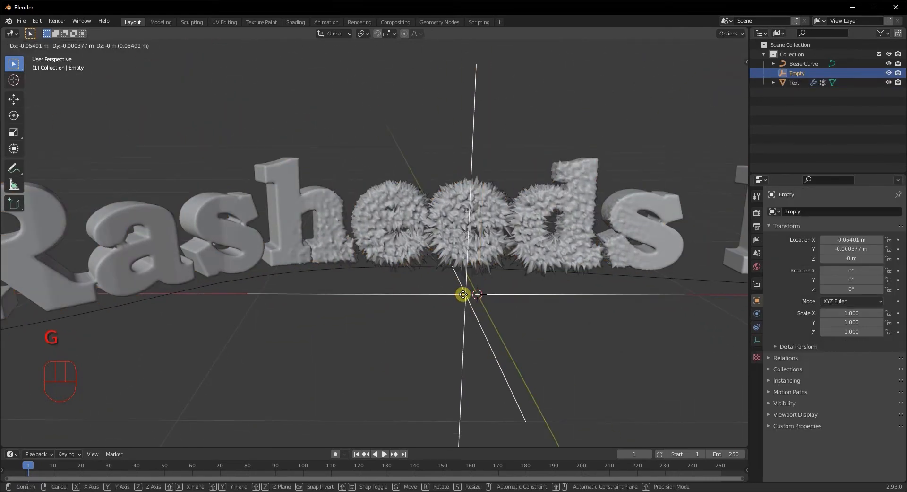
{"action": "key", "text": "x"}
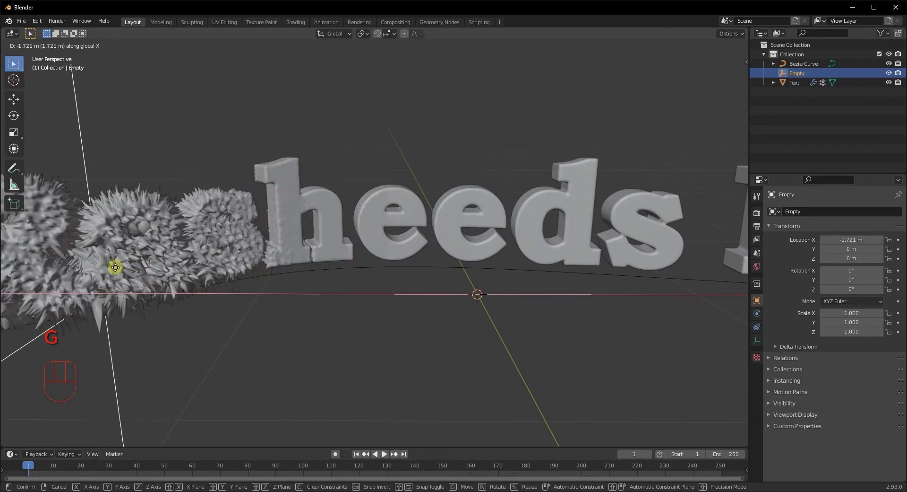
{"action": "key", "text": "Escape"}
{"action": "middle_click_drag", "start_coordinate": [628, 263], "coordinate": [453, 310]}
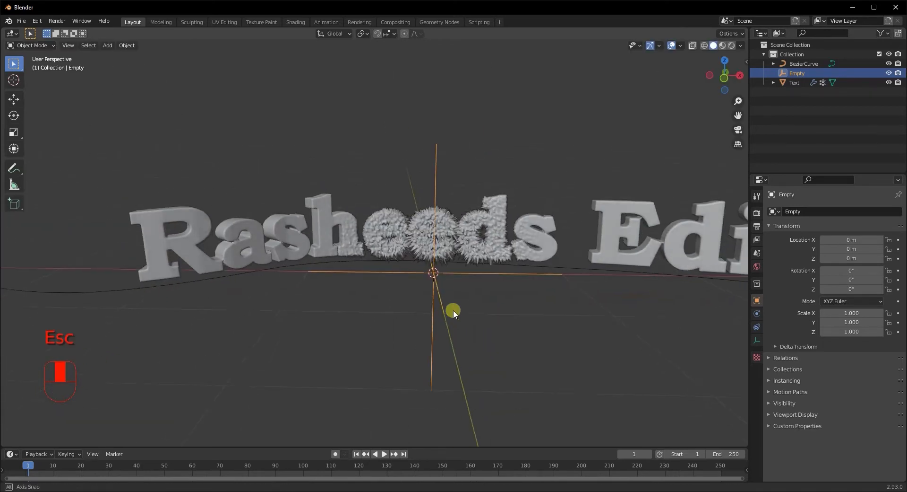
Enlarge the timeline area and set the empty's Z location to 0.25 m
{"action": "left_click_drag", "start_coordinate": [464, 448], "coordinate": [469, 352]}
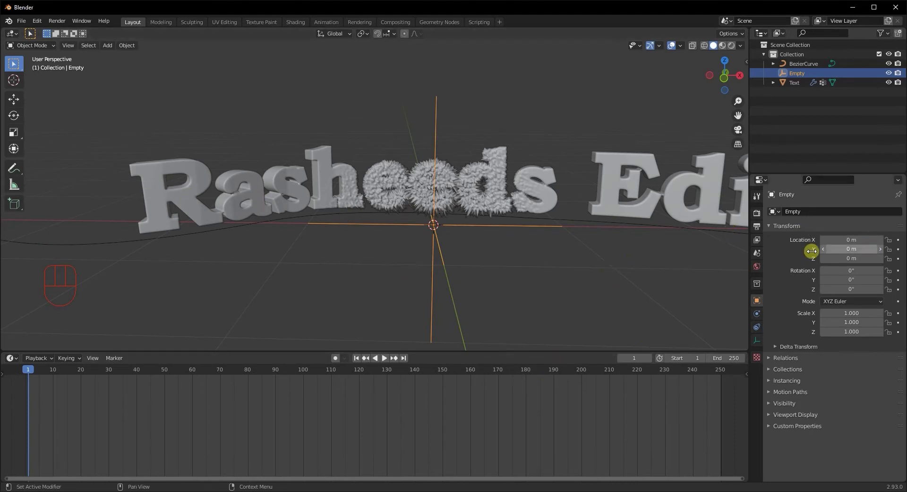
{"action": "mouse_move", "coordinate": [847, 259]}
{"action": "left_mouse_down"}
{"action": "mouse_move", "coordinate": [861, 259]}
{"action": "mouse_move", "coordinate": [844, 259]}
{"action": "left_mouse_up"}
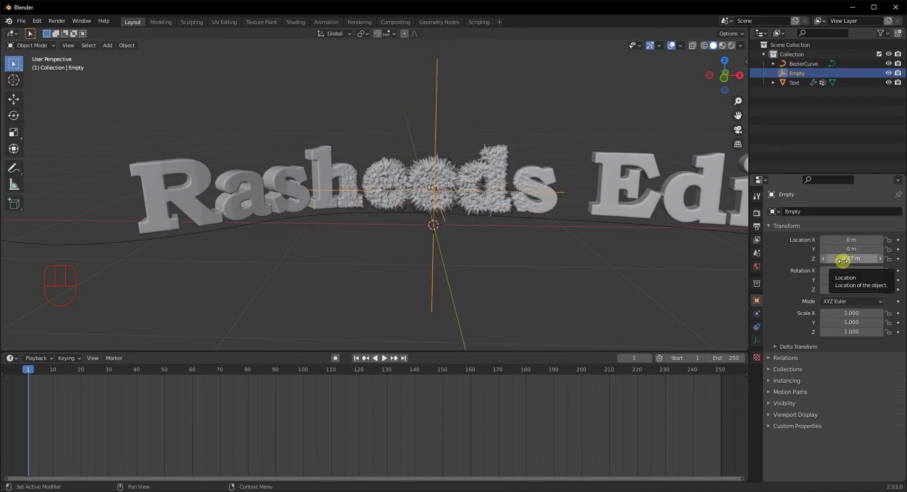
{"action": "left_click", "coordinate": [843, 259]}
{"action": "type", "text": "0.25"}
{"action": "key", "text": "Return"}
Set the empty's X location to -3 m and insert location keyframes for it at frame 1
{"action": "left_click_drag", "start_coordinate": [853, 240], "coordinate": [715, 252]}
{"action": "left_click", "coordinate": [860, 239]}
{"action": "key", "text": "Return"}
{"action": "right_click", "coordinate": [860, 240]}
{"action": "left_click", "coordinate": [858, 239]}
Set the animation's end frame to 100
{"action": "left_click", "coordinate": [722, 357]}
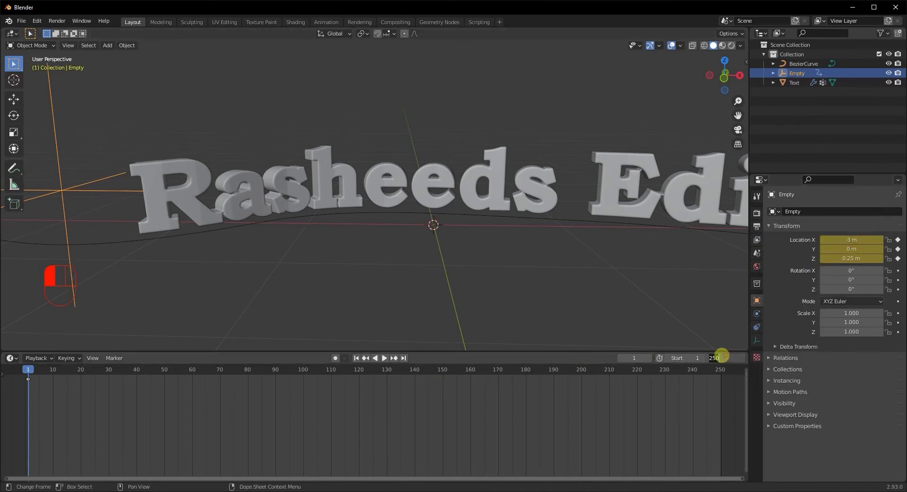
{"action": "type", "text": "100"}
{"action": "left_click", "coordinate": [722, 355]}
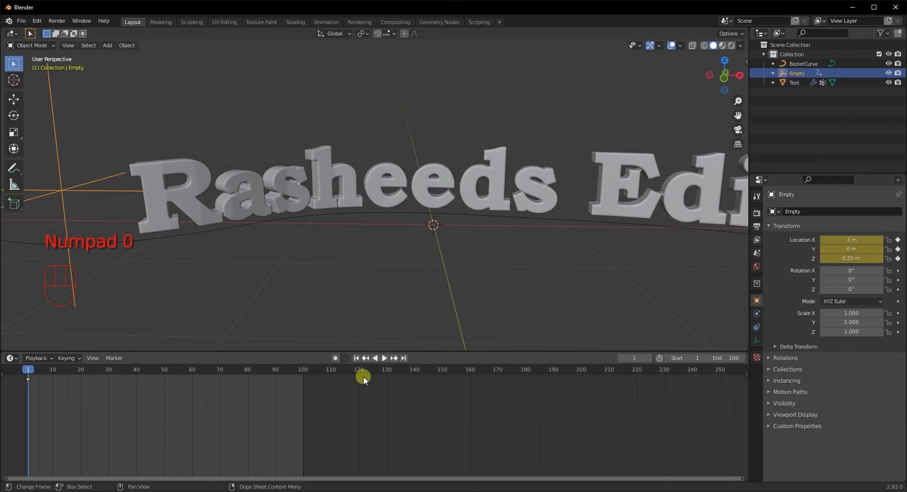
Keyframe the empty's X location at 3.5 m on frame 101 and play back the animation
{"action": "left_click", "coordinate": [306, 368]}
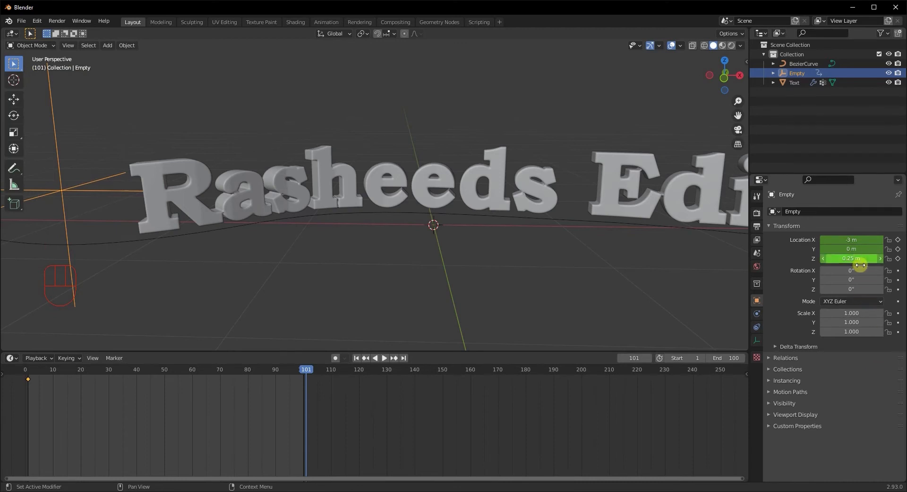
{"action": "scroll", "coordinate": [583, 270], "scroll_direction": "down", "scroll_amount": 3}
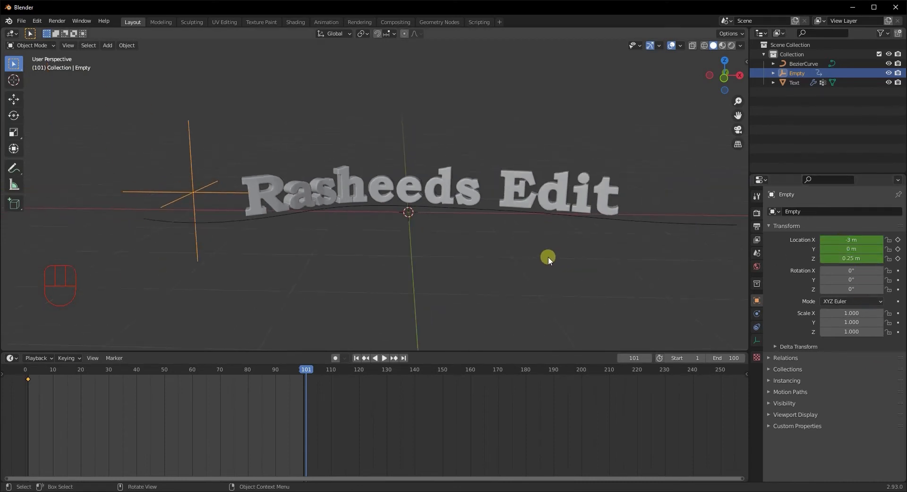
{"action": "left_click_drag", "start_coordinate": [838, 239], "coordinate": [245, 252]}
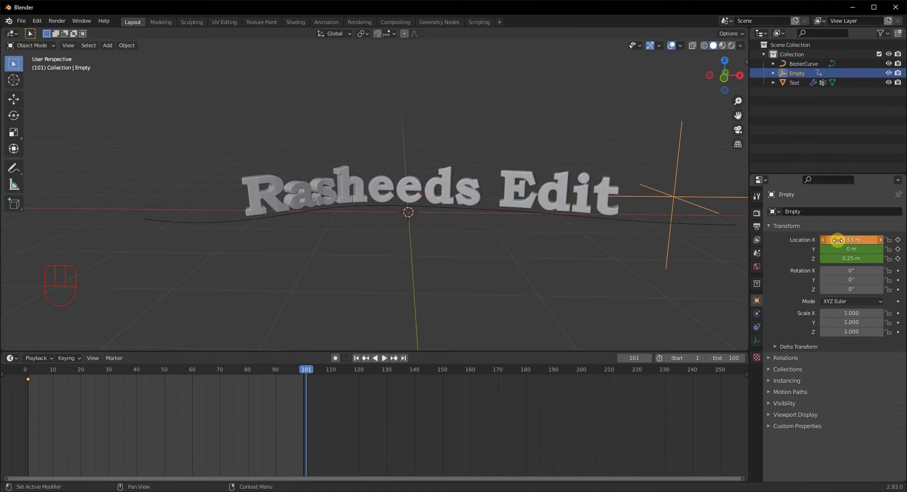
{"action": "left_click", "coordinate": [858, 242]}
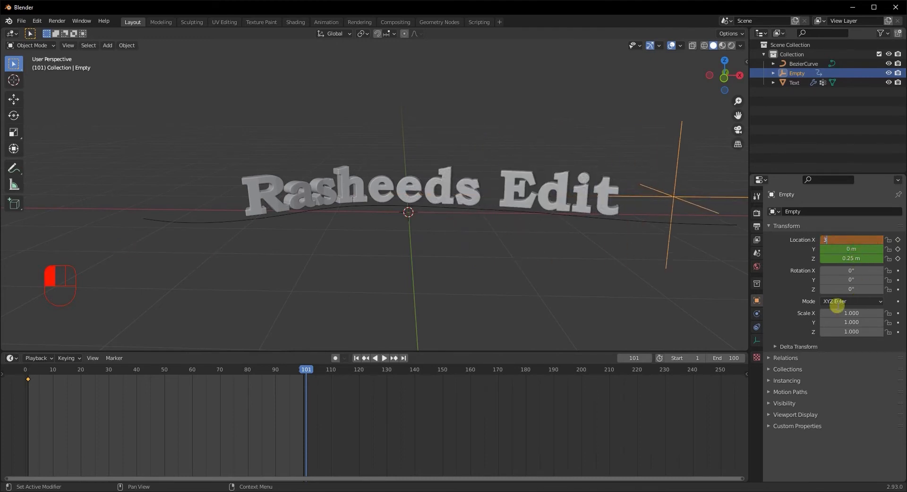
{"action": "key", "text": "Return"}
{"action": "left_click", "coordinate": [899, 240]}
{"action": "key", "text": "space"}
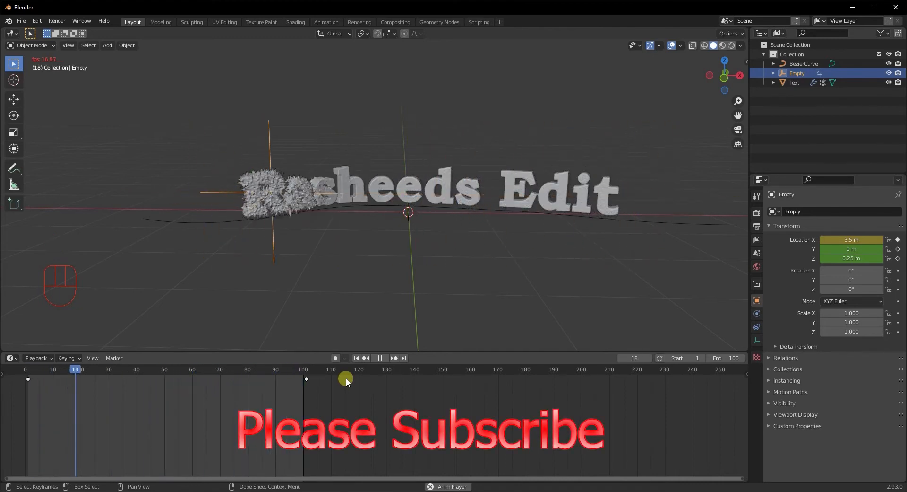
{"action": "key", "text": "space"}
Shrink the timeline, split the 3D viewport horizontally, and turn the new lower area into a Shader Editor with its sidebar hidden
{"action": "left_click_drag", "start_coordinate": [290, 351], "coordinate": [291, 423]}
{"action": "left_click_drag", "start_coordinate": [5, 420], "coordinate": [29, 197]}
{"action": "left_click", "coordinate": [11, 204]}
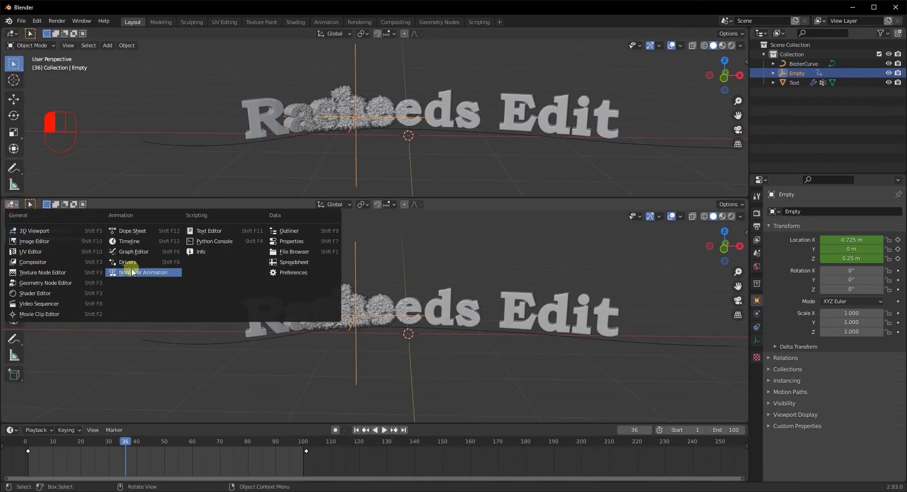
{"action": "left_click", "coordinate": [37, 293]}
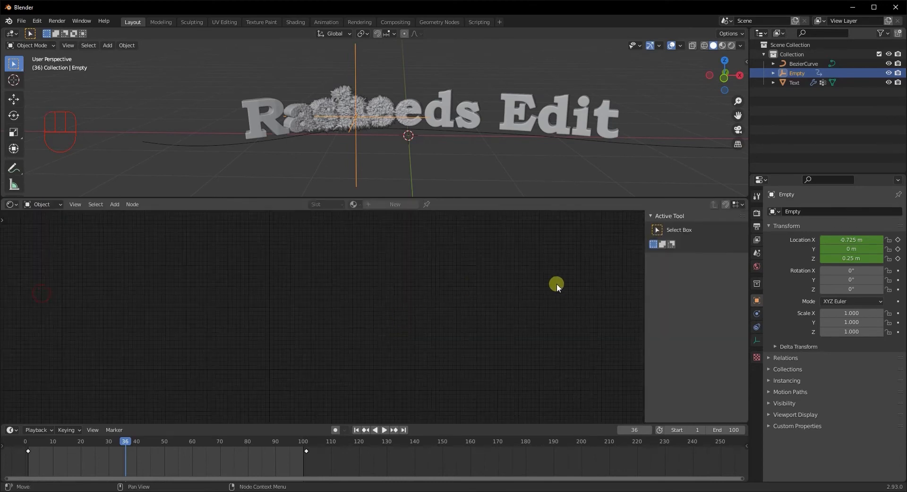
{"action": "key", "text": "n"}
Assign the existing material named Material to the text and delete its nodes except Material Output
{"action": "left_click", "coordinate": [356, 204]}
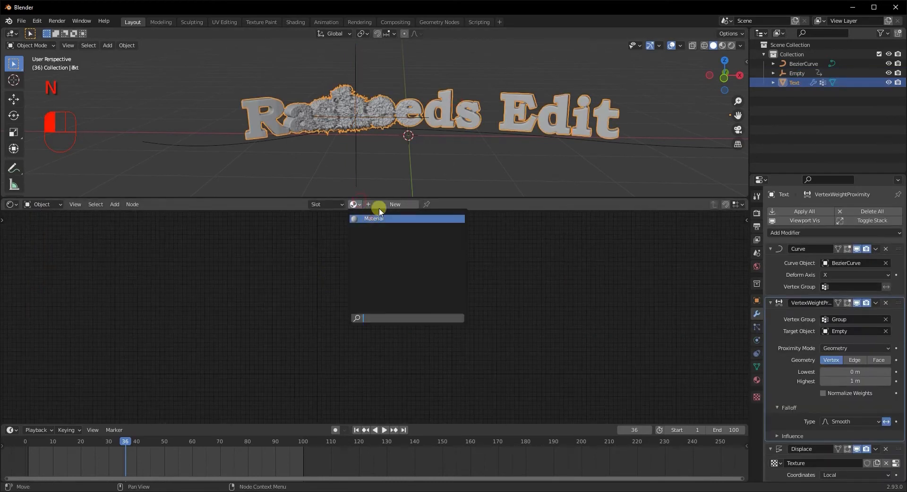
{"action": "left_click", "coordinate": [373, 218]}
{"action": "left_click_drag", "start_coordinate": [407, 284], "coordinate": [233, 297]}
{"action": "scroll", "coordinate": [239, 302], "scroll_direction": "up", "scroll_amount": 5}
{"action": "middle_click_drag", "start_coordinate": [246, 314], "coordinate": [399, 267]}
{"action": "key", "text": "Delete"}
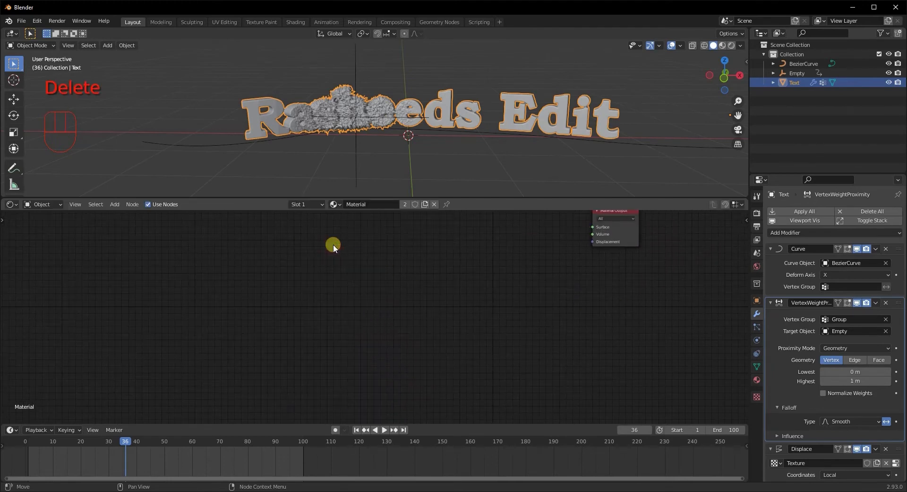
Add a Glass BSDF node and an Emission node to the text's material
{"action": "key", "text": "shift+a"}
{"action": "type", "text": "glass"}
{"action": "key", "text": "Return"}
{"action": "left_click", "coordinate": [445, 266]}
{"action": "key", "text": "shift+q"}
{"action": "key", "text": "shift+a"}
{"action": "left_click", "coordinate": [569, 254]}
{"action": "type", "text": "emi"}
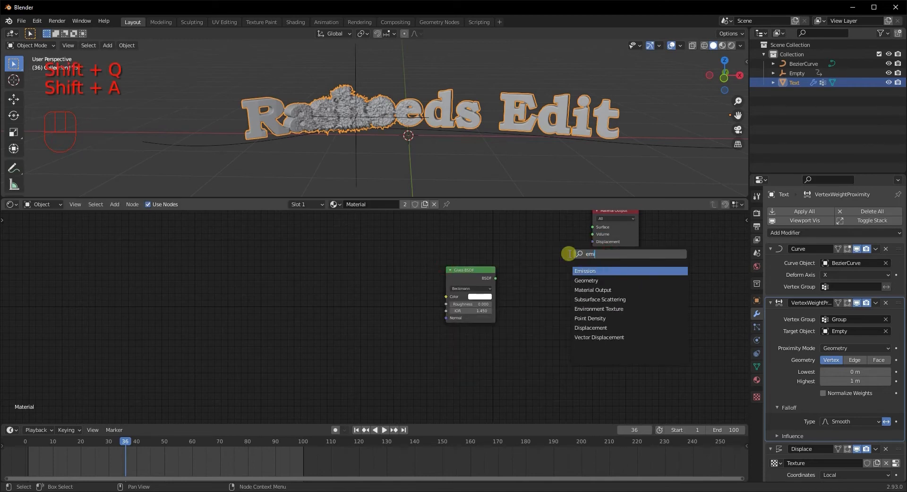
{"action": "key", "text": "Return"}
{"action": "left_click", "coordinate": [419, 240]}
Add a Mix Shader node between the Emission node and Material Output
{"action": "key", "text": "shift+a"}
{"action": "left_click", "coordinate": [421, 239]}
{"action": "type", "text": "mix"}
{"action": "key", "text": "Down"}
{"action": "key", "text": "Return"}
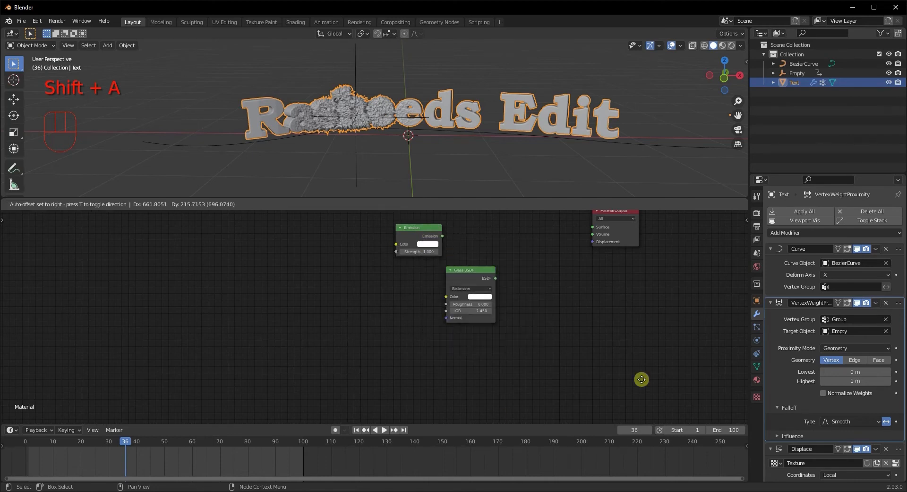
{"action": "left_click", "coordinate": [503, 213]}
Connect Emission and Glass BSDF to the Mix Shader's first and second shader inputs, and its output to the Material Output's Surface
{"action": "scroll", "coordinate": [519, 280], "scroll_direction": "down", "scroll_amount": 2}
{"action": "middle_click_drag", "start_coordinate": [520, 282], "coordinate": [443, 357]}
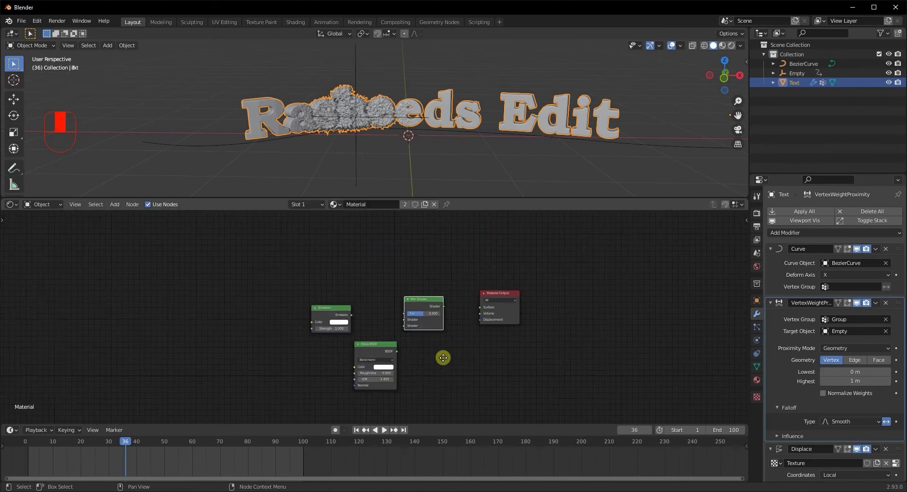
{"action": "scroll", "coordinate": [444, 358], "scroll_direction": "up", "scroll_amount": 4}
{"action": "left_click_drag", "start_coordinate": [469, 302], "coordinate": [451, 257]}
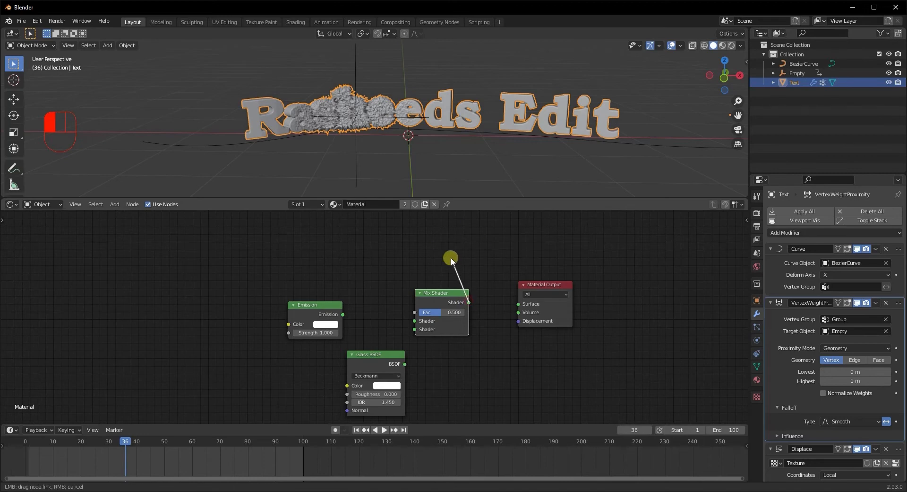
{"action": "left_click_drag", "start_coordinate": [520, 305], "coordinate": [519, 304]}
{"action": "left_click_drag", "start_coordinate": [381, 358], "coordinate": [419, 332]}
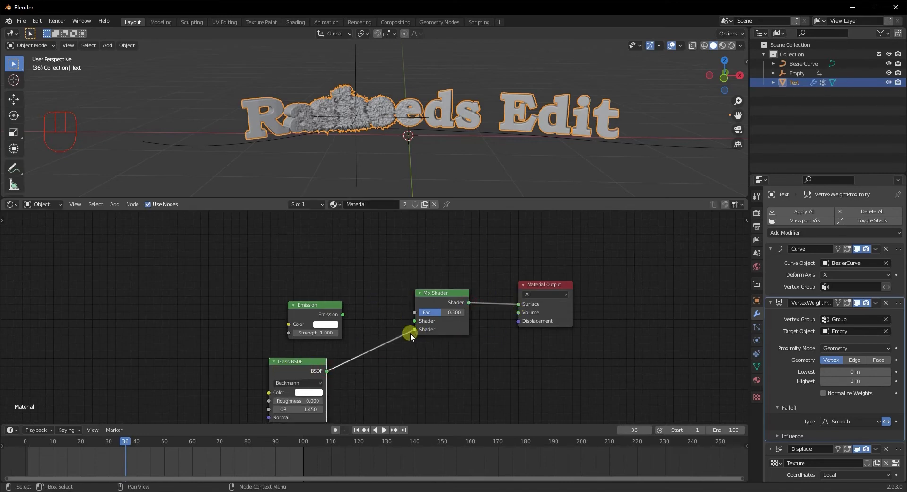
{"action": "left_click_drag", "start_coordinate": [342, 313], "coordinate": [415, 320]}
Switch the viewport to rendered shading and light the world with the abandoned_greenhouse_8k.exr environment texture
{"action": "left_click", "coordinate": [730, 47]}
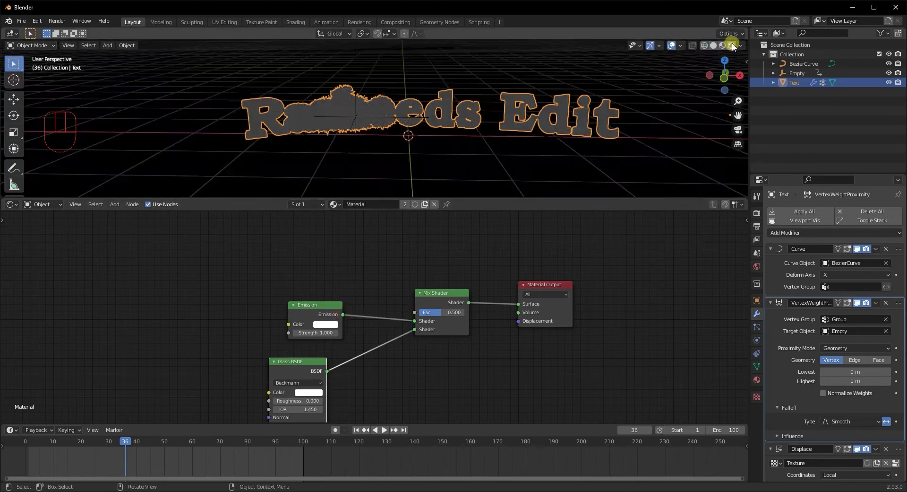
{"action": "scroll", "coordinate": [481, 143], "scroll_direction": "up", "scroll_amount": 3}
{"action": "scroll", "coordinate": [481, 142], "scroll_direction": "down", "scroll_amount": 3}
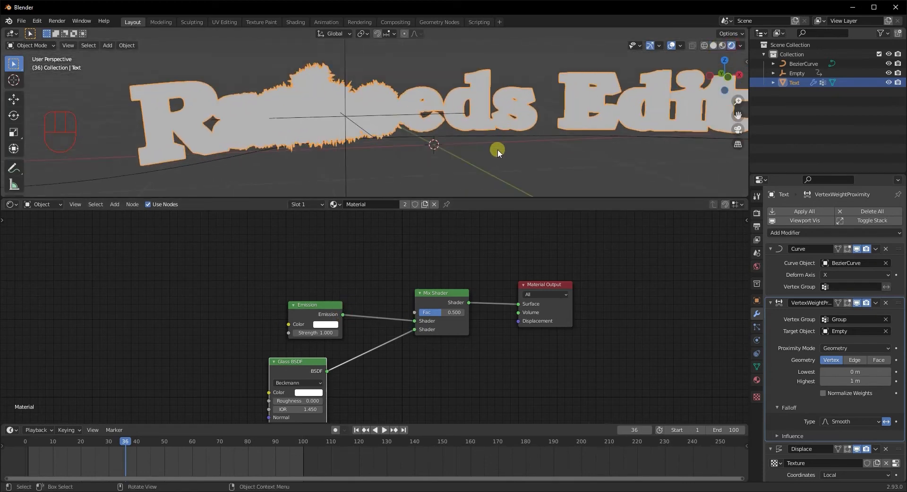
{"action": "left_click", "coordinate": [757, 265]}
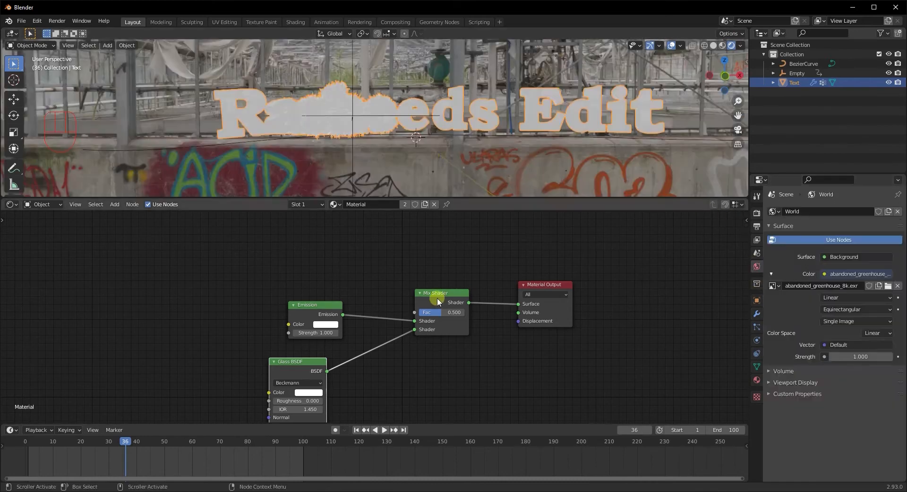
Enable Ambient Occlusion, Bloom and Screen Space Reflections for Eevee, and make the film background transparent
{"action": "left_click", "coordinate": [758, 213]}
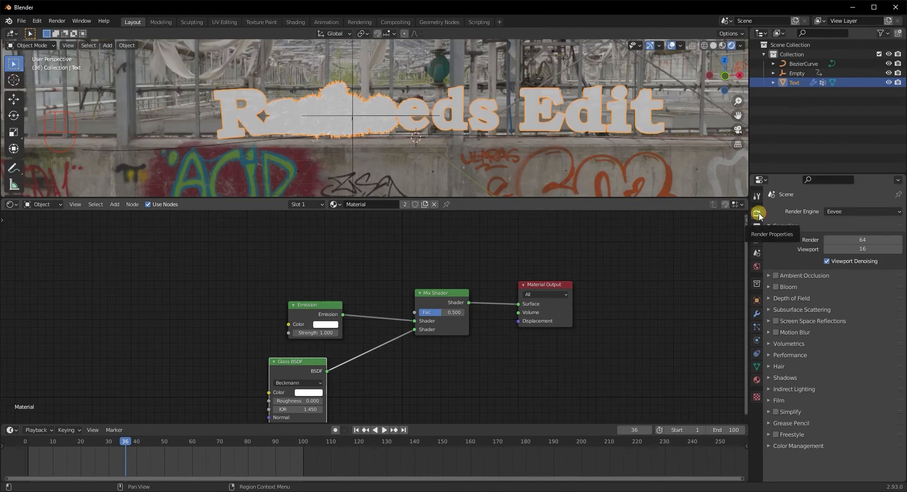
{"action": "left_click", "coordinate": [776, 275]}
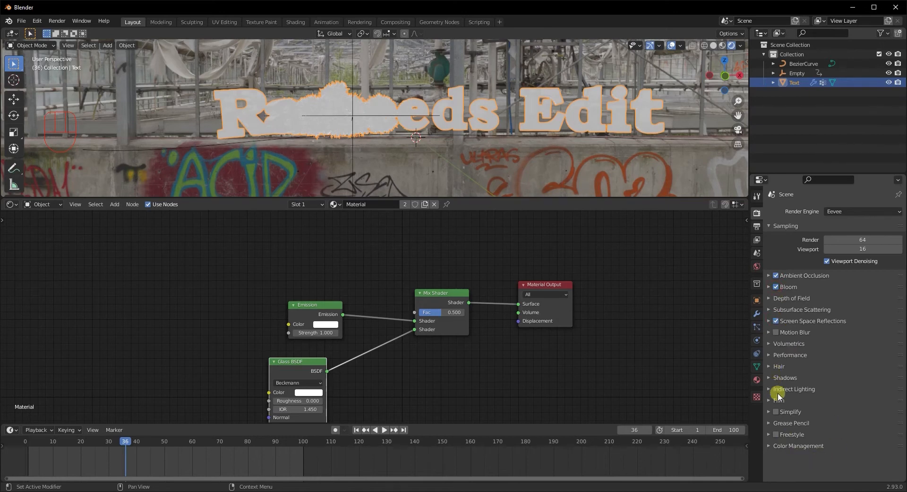
{"action": "left_click", "coordinate": [769, 400]}
{"action": "left_click", "coordinate": [823, 425]}
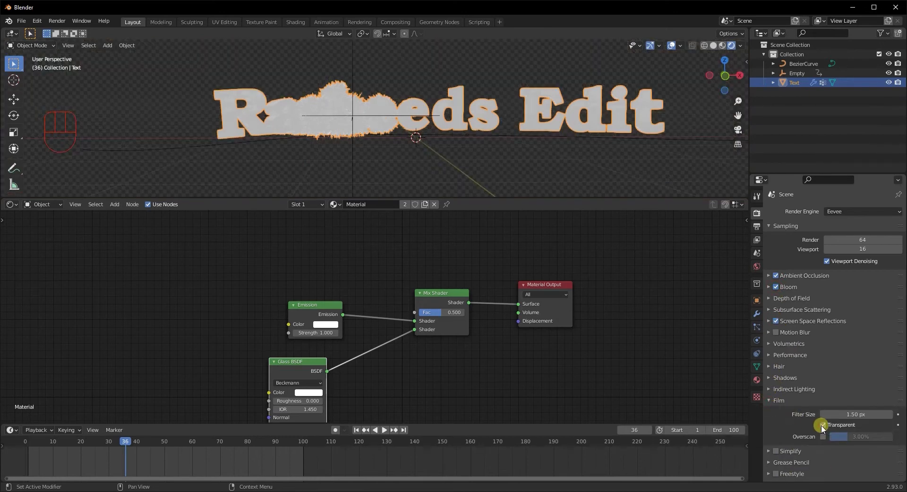
{"action": "middle_click_drag", "start_coordinate": [452, 178], "coordinate": [440, 164]}
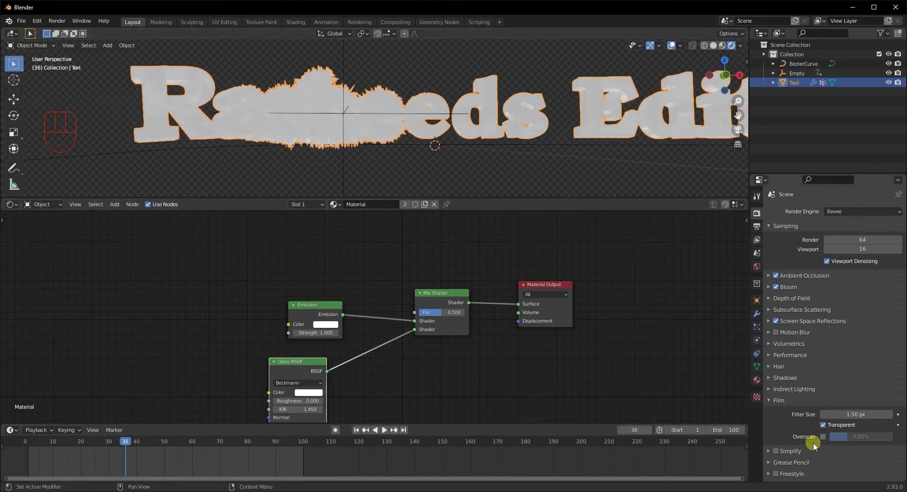
Set the color management Look to Very High Contrast
{"action": "scroll", "coordinate": [815, 464], "scroll_direction": "down", "scroll_amount": 1}
{"action": "left_click", "coordinate": [775, 477]}
{"action": "scroll", "coordinate": [805, 425], "scroll_direction": "down", "scroll_amount": 5}
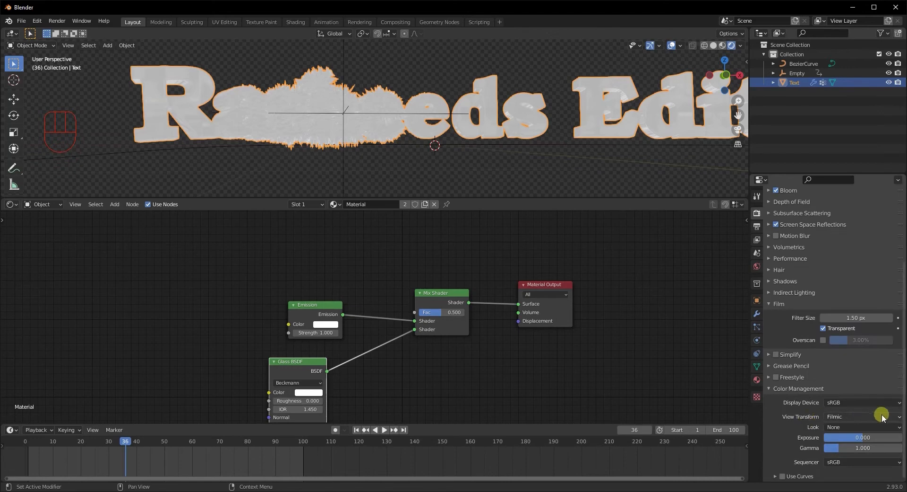
{"action": "left_click", "coordinate": [869, 428]}
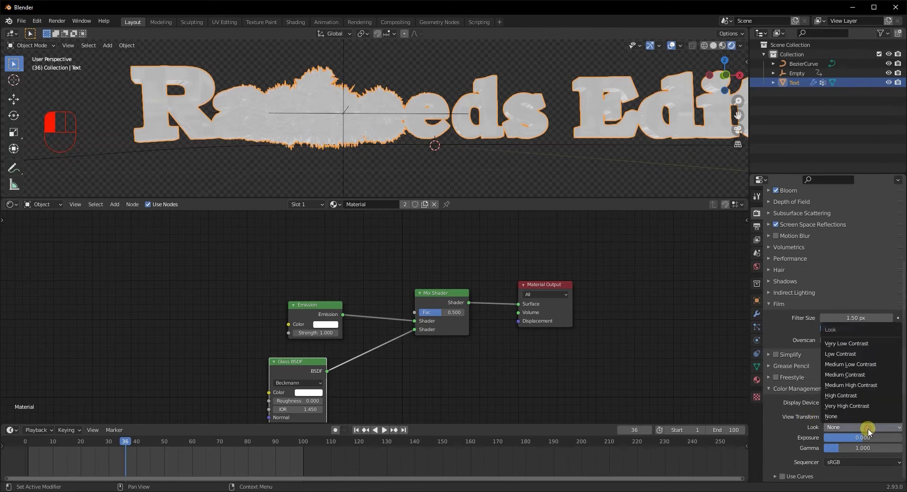
{"action": "left_click", "coordinate": [857, 405]}
{"action": "mouse_move", "coordinate": [491, 144]}
{"action": "middle_mouse_down"}
{"action": "mouse_move", "coordinate": [519, 139]}
{"action": "mouse_move", "coordinate": [489, 146]}
{"action": "middle_mouse_up"}
Move the Emission and Glass BSDF nodes down, add a ColorRamp above them, and connect its Color to the Mix Shader's Fac
{"action": "middle_click_drag", "start_coordinate": [352, 277], "coordinate": [394, 274]}
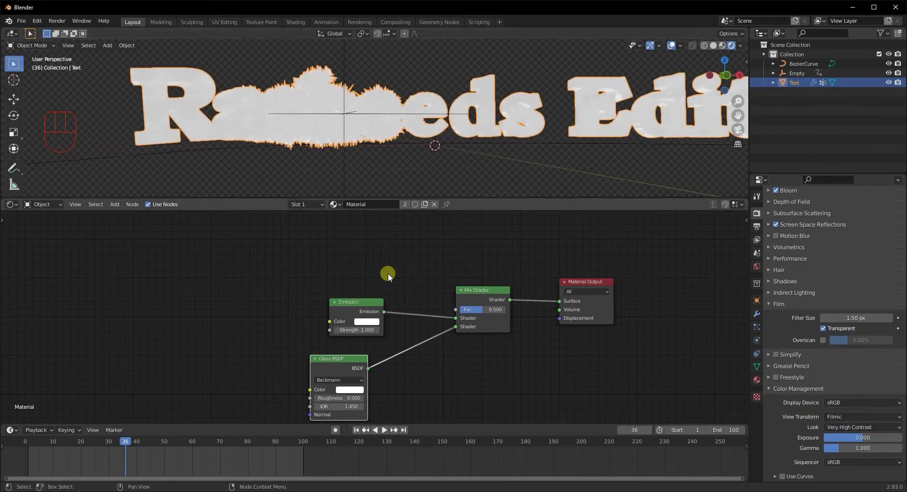
{"action": "left_click_drag", "start_coordinate": [241, 267], "coordinate": [368, 407]}
{"action": "left_click_drag", "start_coordinate": [355, 310], "coordinate": [318, 368]}
{"action": "left_click", "coordinate": [317, 287]}
{"action": "key", "text": "shift+a"}
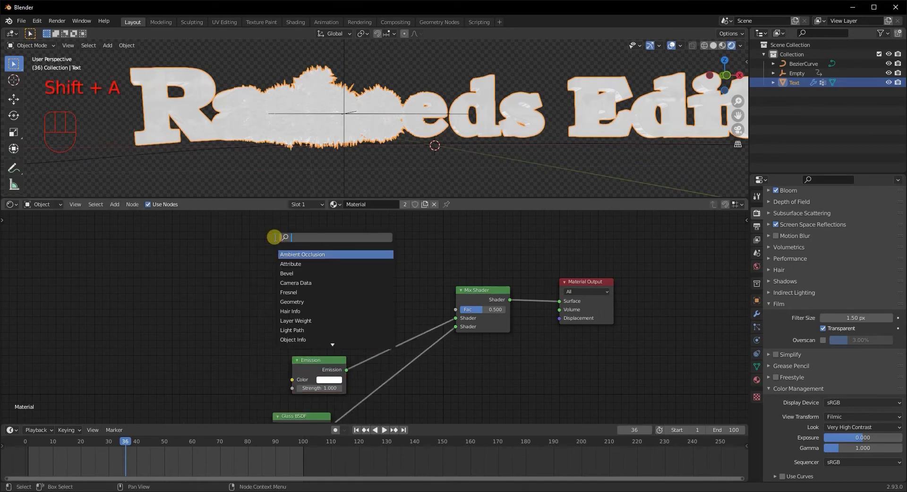
{"action": "type", "text": "col"}
{"action": "key", "text": "Return"}
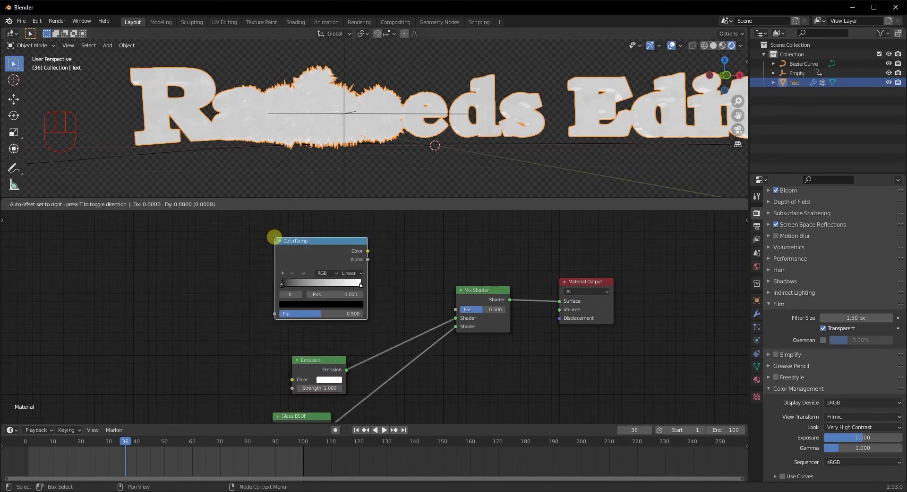
{"action": "left_click", "coordinate": [256, 233]}
{"action": "left_click_drag", "start_coordinate": [349, 243], "coordinate": [455, 309]}
Add a Layer Weight node beside the ColorRamp and connect its Facing output to the ramp's Fac
{"action": "middle_click_drag", "start_coordinate": [166, 270], "coordinate": [160, 260]}
{"action": "key", "text": "shift+a"}
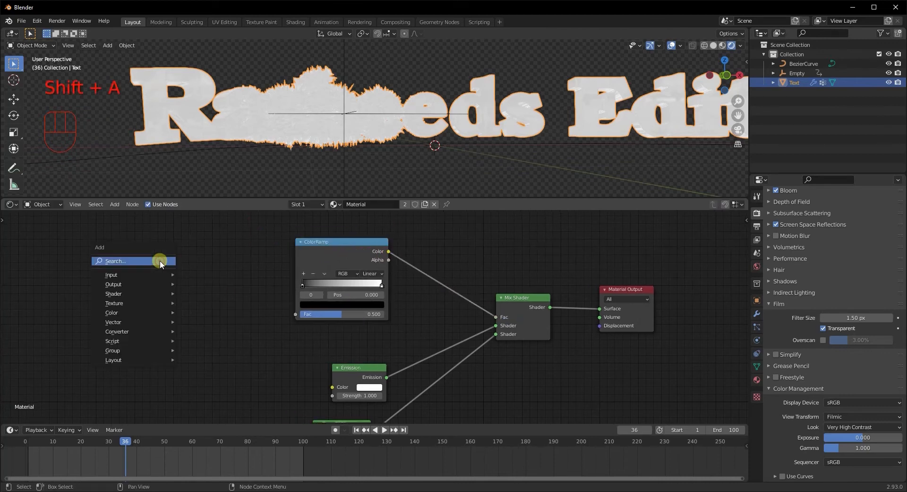
{"action": "left_click", "coordinate": [159, 260]}
{"action": "type", "text": "layer"}
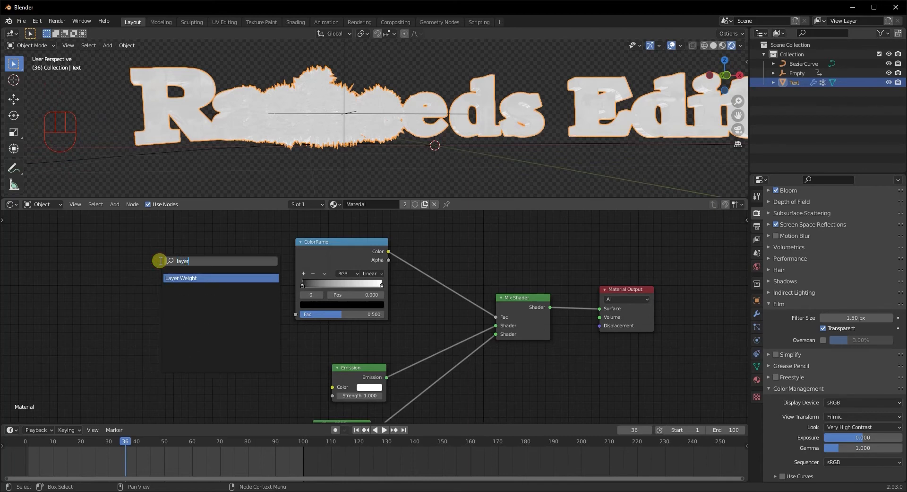
{"action": "key", "text": "Return"}
{"action": "left_click", "coordinate": [159, 260]}
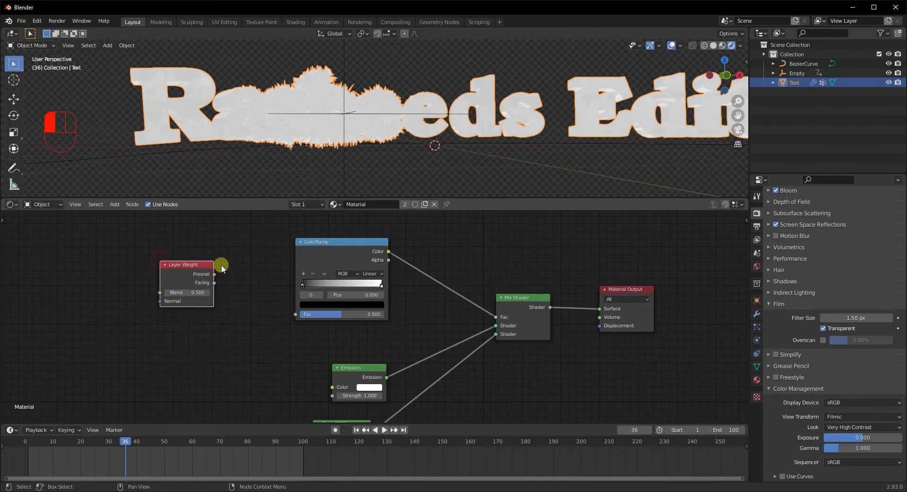
{"action": "mouse_move", "coordinate": [215, 283]}
{"action": "left_mouse_down"}
{"action": "mouse_move", "coordinate": [283, 253]}
{"action": "mouse_move", "coordinate": [294, 313]}
{"action": "left_mouse_up"}
{"action": "middle_click_drag", "start_coordinate": [243, 348], "coordinate": [288, 346]}
{"action": "left_click_drag", "start_coordinate": [211, 262], "coordinate": [246, 262]}
Flip the color ramp and move its white stop to position 0.805
{"action": "left_click", "coordinate": [370, 270]}
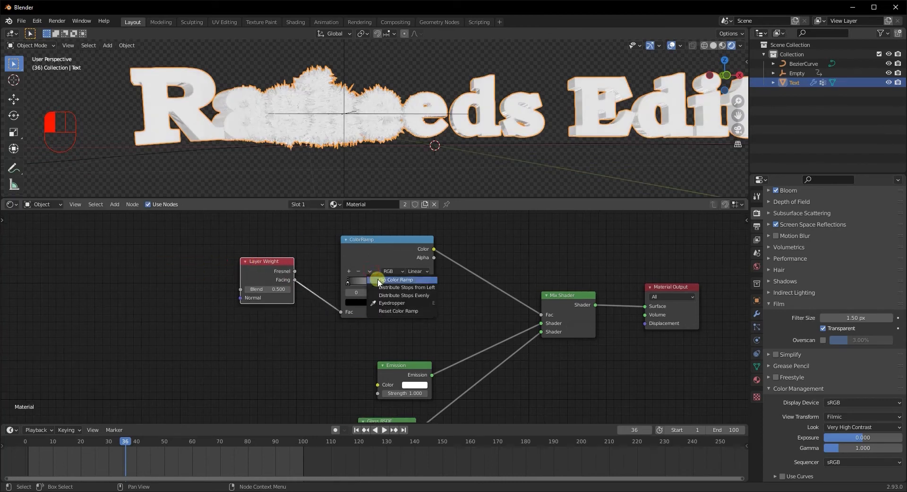
{"action": "left_click", "coordinate": [379, 281]}
{"action": "left_click_drag", "start_coordinate": [350, 285], "coordinate": [412, 281]}
{"action": "mouse_move", "coordinate": [476, 101]}
{"action": "middle_mouse_down"}
{"action": "mouse_move", "coordinate": [499, 104]}
{"action": "mouse_move", "coordinate": [478, 100]}
{"action": "middle_mouse_up"}
Set the Emission strength to 10 and check the glow on the text
{"action": "left_click_drag", "start_coordinate": [401, 394], "coordinate": [400, 394]}
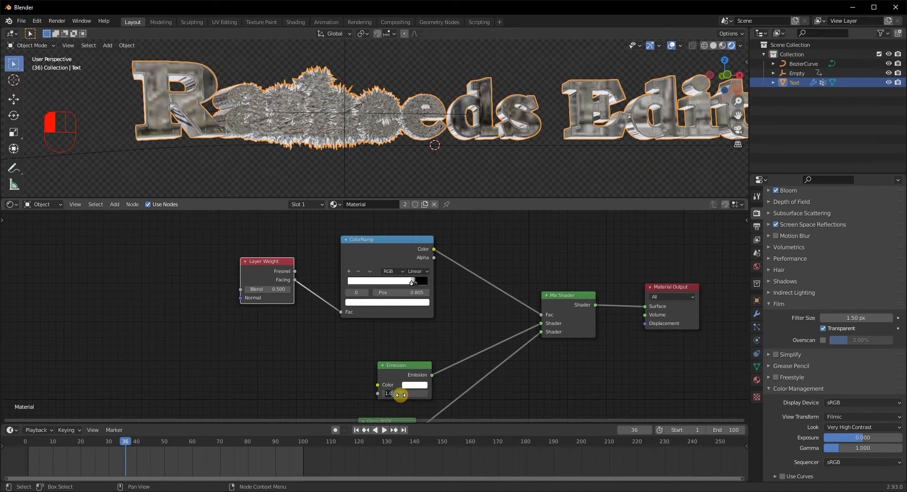
{"action": "type", "text": "10"}
{"action": "key", "text": "Return"}
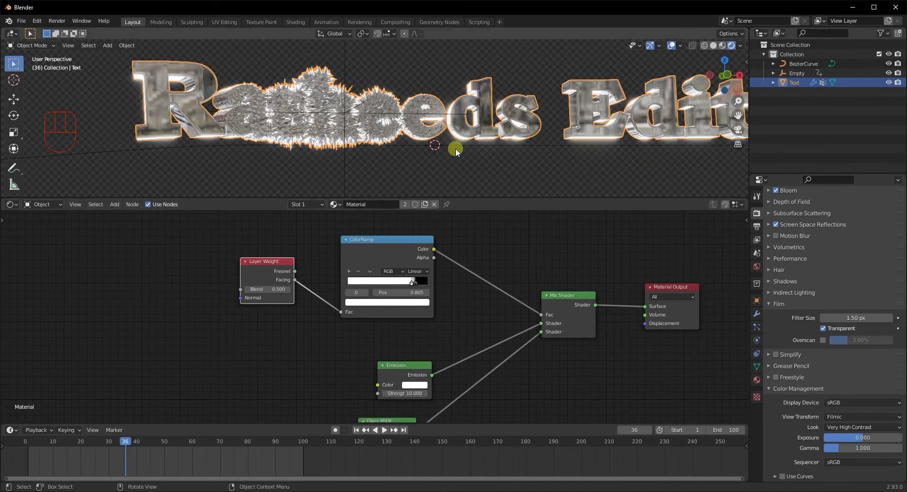
{"action": "middle_click_drag", "start_coordinate": [456, 149], "coordinate": [232, 137]}
Add a Noise Texture node and connect its Fac output to the Layer Weight's Blend input
{"action": "scroll", "coordinate": [149, 260], "scroll_direction": "down", "scroll_amount": 2}
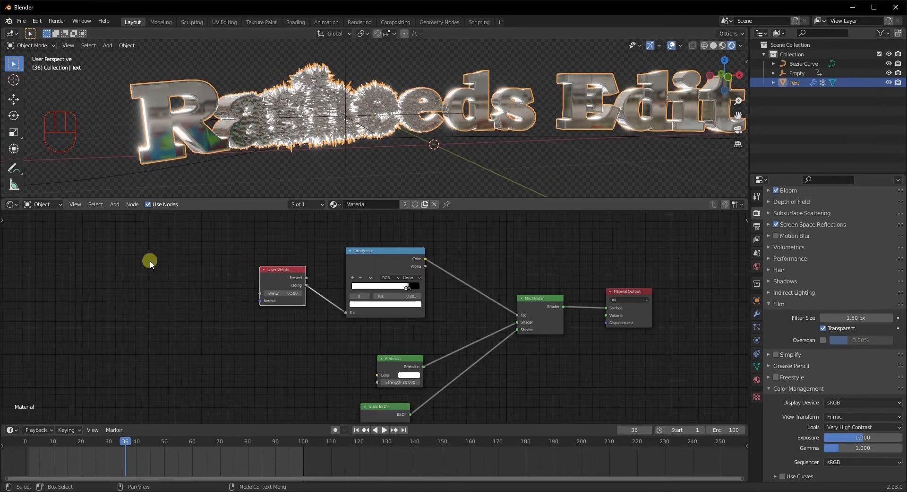
{"action": "key", "text": "shift+a"}
{"action": "left_click", "coordinate": [191, 260]}
{"action": "type", "text": "noise"}
{"action": "key", "text": "Return"}
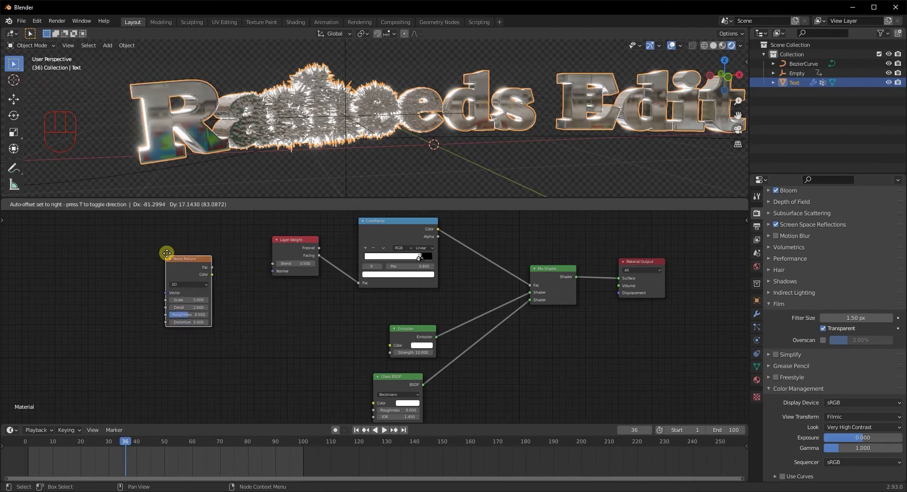
{"action": "left_click", "coordinate": [168, 239]}
{"action": "left_click_drag", "start_coordinate": [214, 253], "coordinate": [273, 262]}
{"action": "middle_click_drag", "start_coordinate": [237, 174], "coordinate": [308, 166]}
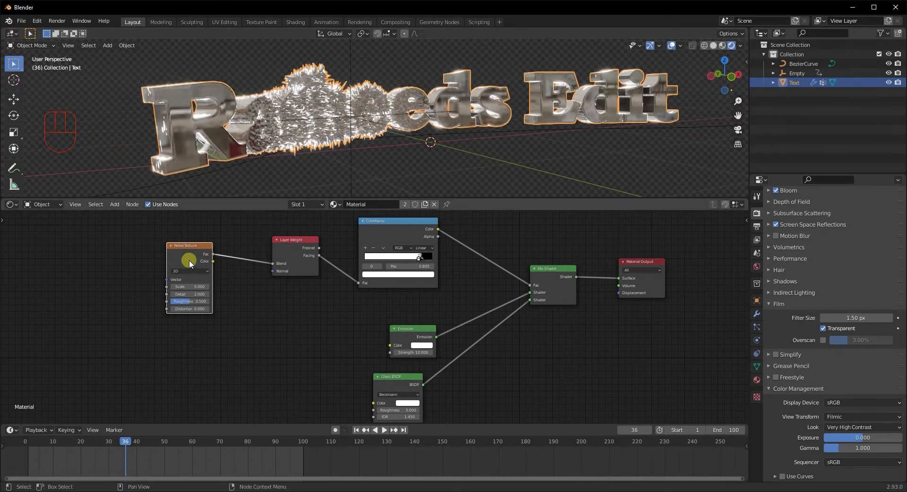
Add a Voronoi Texture node and connect its Distance output to the Glass BSDF's Normal input
{"action": "scroll", "coordinate": [189, 261], "scroll_direction": "down", "scroll_amount": 1}
{"action": "key", "text": "shift+a"}
{"action": "left_click_drag", "start_coordinate": [374, 339], "coordinate": [360, 354]}
{"action": "key", "text": "shift+a"}
{"action": "left_click", "coordinate": [209, 347]}
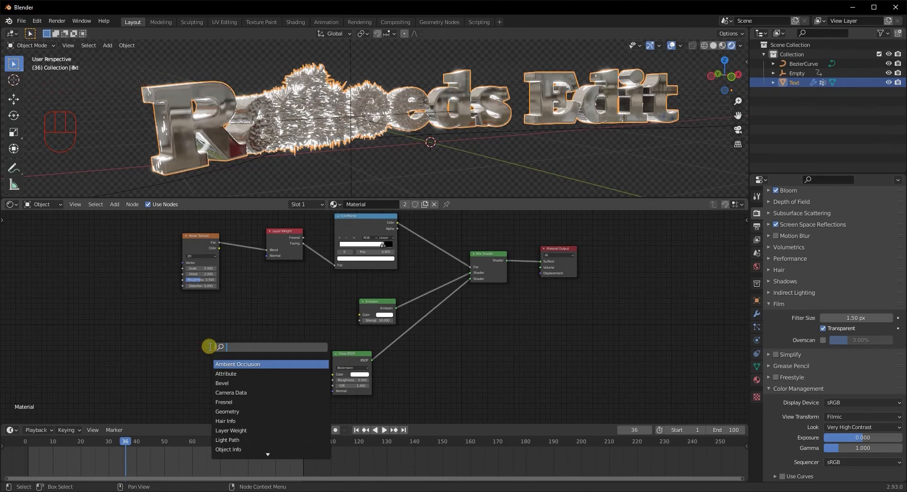
{"action": "scroll", "coordinate": [259, 154], "scroll_direction": "up", "scroll_amount": 4}
{"action": "middle_click_drag", "start_coordinate": [259, 154], "coordinate": [328, 166]}
{"action": "scroll", "coordinate": [261, 152], "scroll_direction": "up", "scroll_amount": 3}
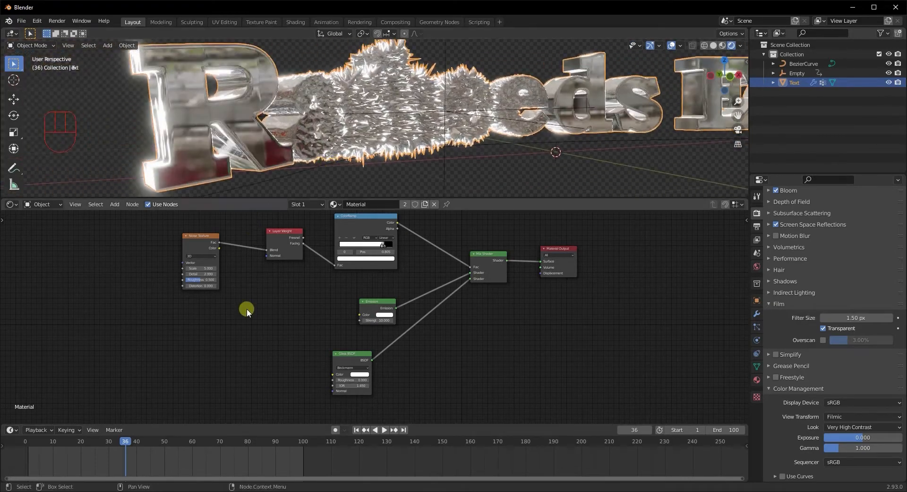
{"action": "key", "text": "shift+a"}
{"action": "left_click", "coordinate": [195, 361]}
{"action": "type", "text": "voro"}
{"action": "key", "text": "Return"}
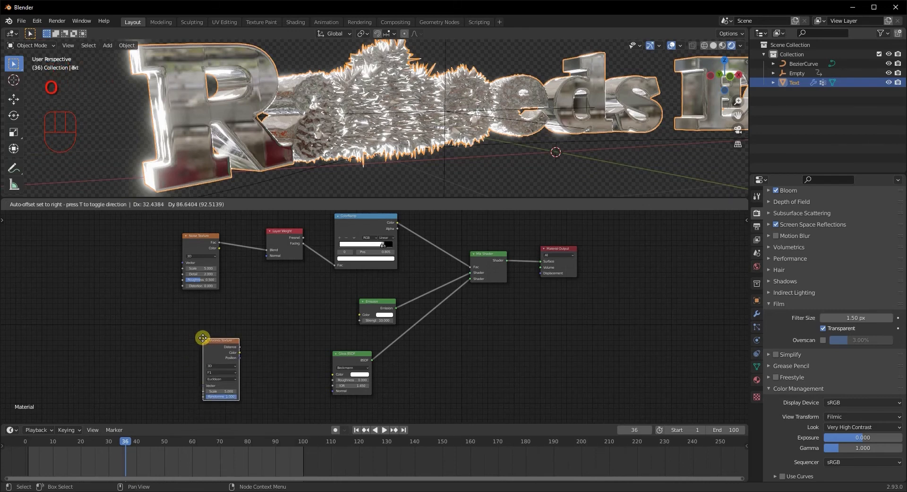
{"action": "left_click_drag", "start_coordinate": [239, 347], "coordinate": [333, 390]}
Insert a Bump node between the Voronoi Texture and the Glass BSDF, with the Voronoi Distance output feeding its Height input
{"action": "key", "text": "shift+a"}
{"action": "left_click", "coordinate": [285, 344]}
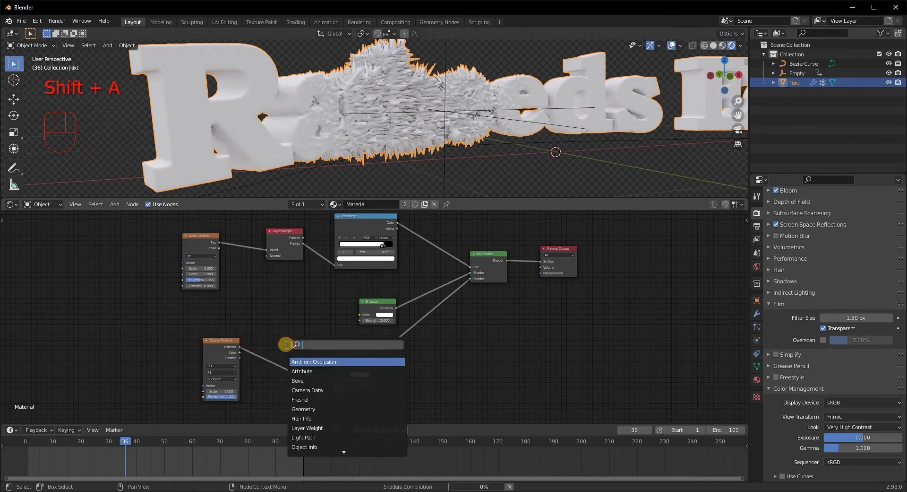
{"action": "type", "text": "bum"}
{"action": "left_click", "coordinate": [304, 360]}
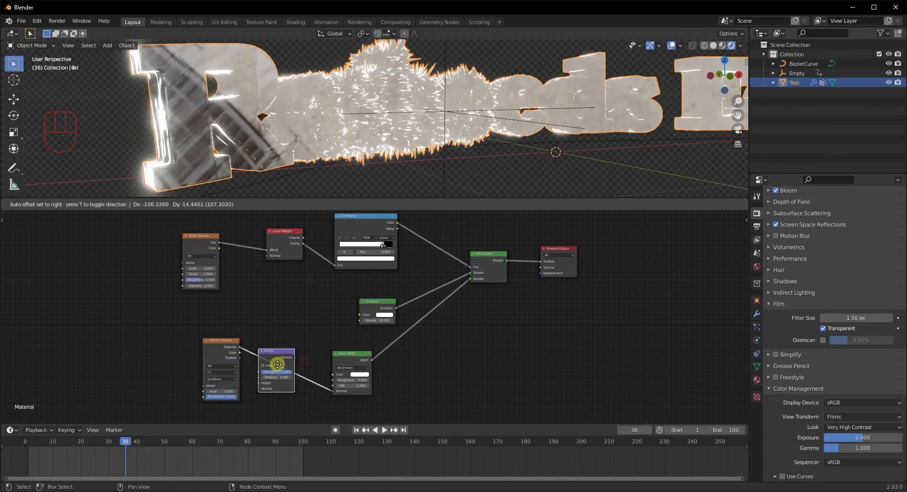
{"action": "left_click", "coordinate": [272, 368]}
{"action": "mouse_move", "coordinate": [261, 382]}
{"action": "left_mouse_down"}
{"action": "mouse_move", "coordinate": [256, 356]}
{"action": "mouse_move", "coordinate": [261, 382]}
{"action": "left_mouse_up"}
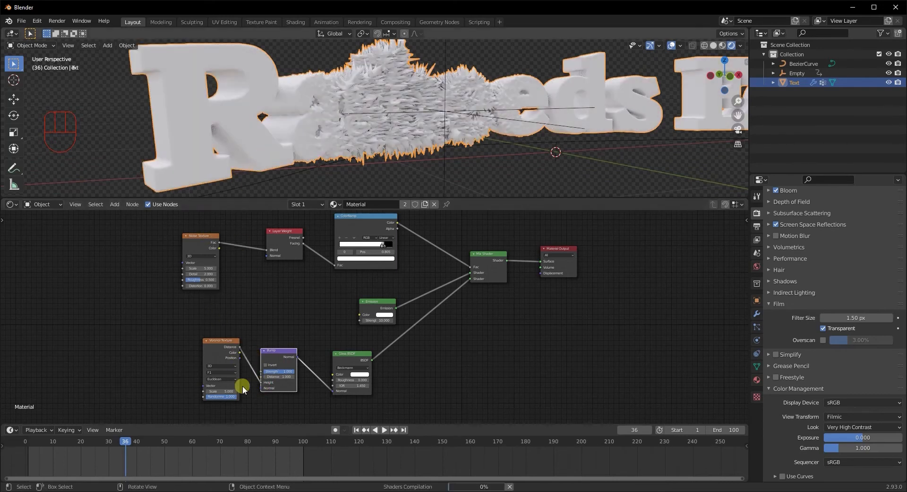
{"action": "mouse_move", "coordinate": [266, 165]}
{"action": "middle_mouse_down"}
{"action": "mouse_move", "coordinate": [273, 142]}
{"action": "mouse_move", "coordinate": [290, 148]}
{"action": "mouse_move", "coordinate": [279, 163]}
{"action": "middle_mouse_up"}
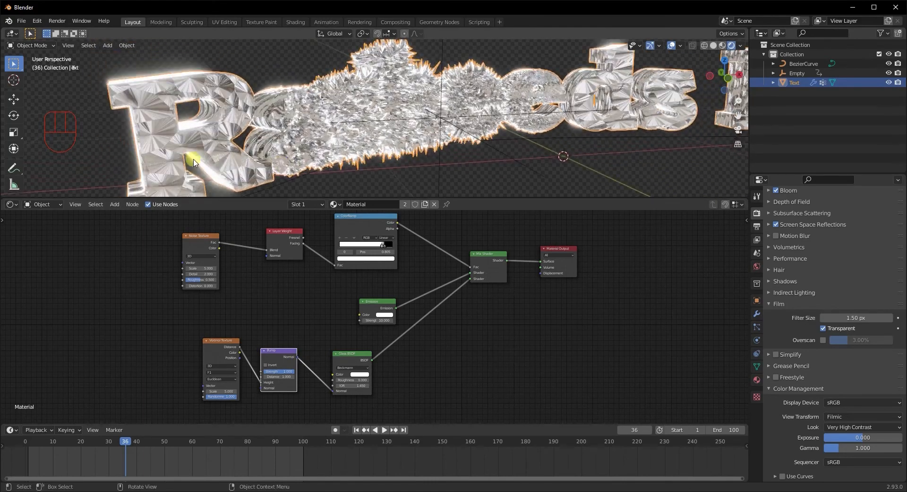
Set the Voronoi Texture's distance metric to Chebychev and its scale to 4.3
{"action": "left_click", "coordinate": [222, 379]}
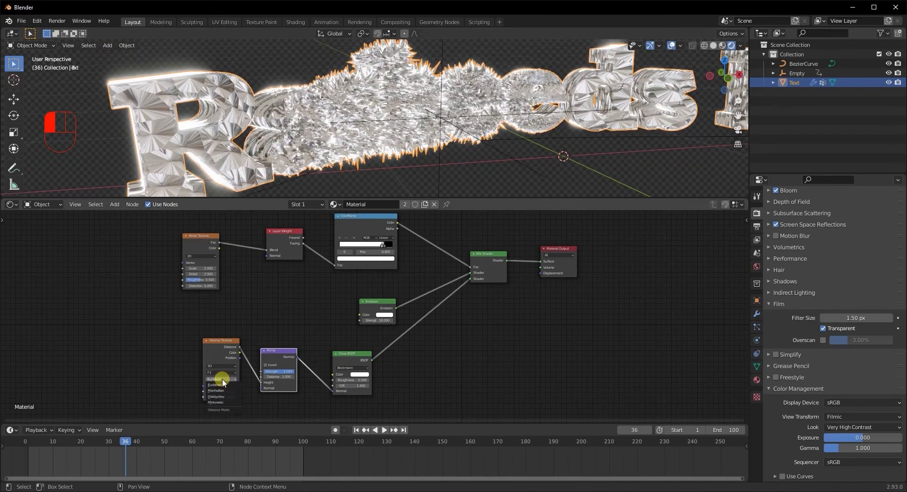
{"action": "left_click", "coordinate": [223, 397]}
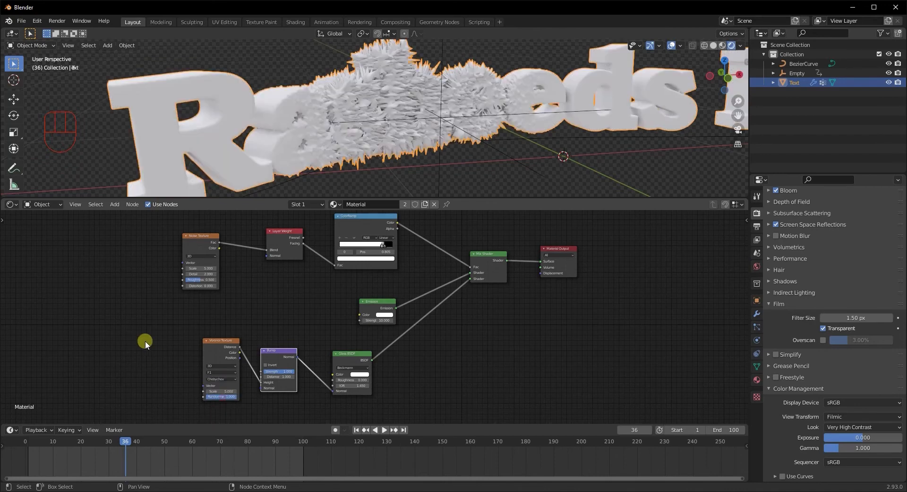
{"action": "scroll", "coordinate": [220, 388], "scroll_direction": "up", "scroll_amount": 1}
{"action": "middle_click_drag", "start_coordinate": [217, 185], "coordinate": [208, 158]}
Add Texture Coordinate and Mapping nodes to the Voronoi Texture, and connect the Object output to the Mapping's Vector input
{"action": "middle_click_drag", "start_coordinate": [179, 316], "coordinate": [354, 294]}
{"action": "left_click", "coordinate": [265, 316]}
{"action": "key", "text": "ctrl+t"}
{"action": "scroll", "coordinate": [354, 294], "scroll_direction": "up", "scroll_amount": 1}
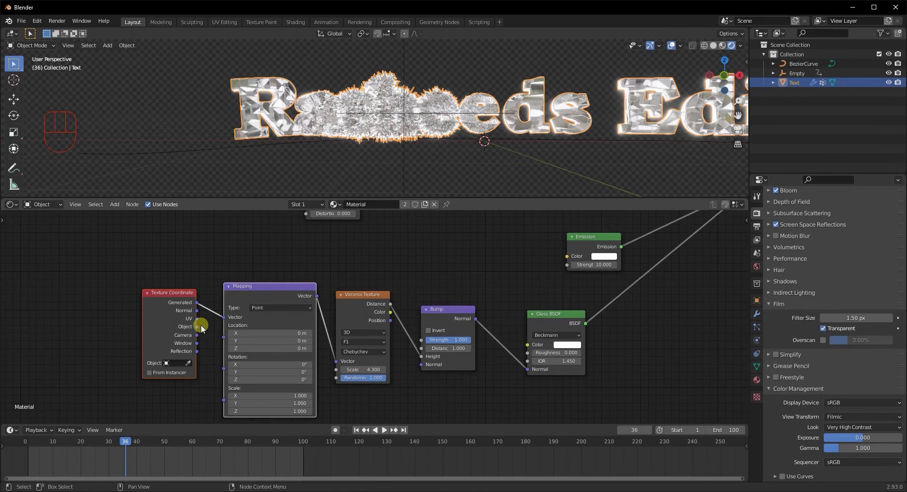
{"action": "left_click_drag", "start_coordinate": [198, 326], "coordinate": [214, 312]}
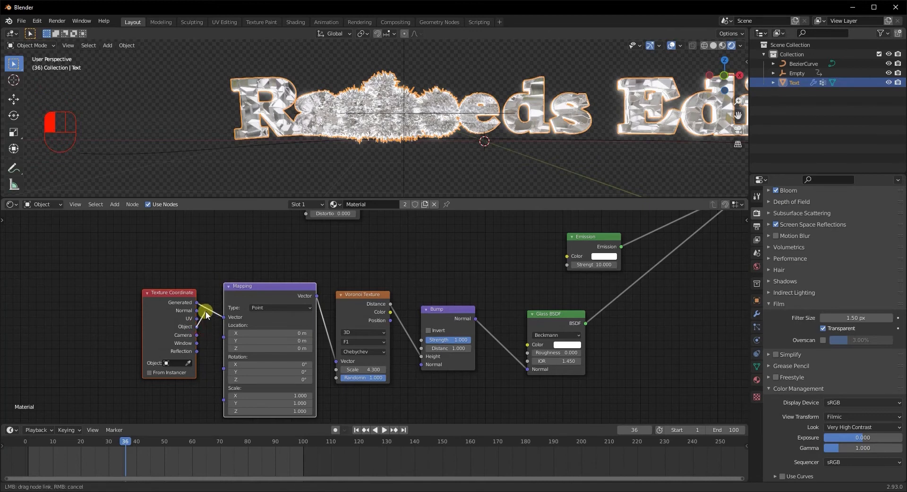
{"action": "left_click_drag", "start_coordinate": [222, 316], "coordinate": [222, 315]}
{"action": "left_click_drag", "start_coordinate": [158, 292], "coordinate": [54, 291]}
{"action": "middle_click_drag", "start_coordinate": [303, 142], "coordinate": [337, 116]}
{"action": "scroll", "coordinate": [337, 115], "scroll_direction": "up", "scroll_amount": 5}
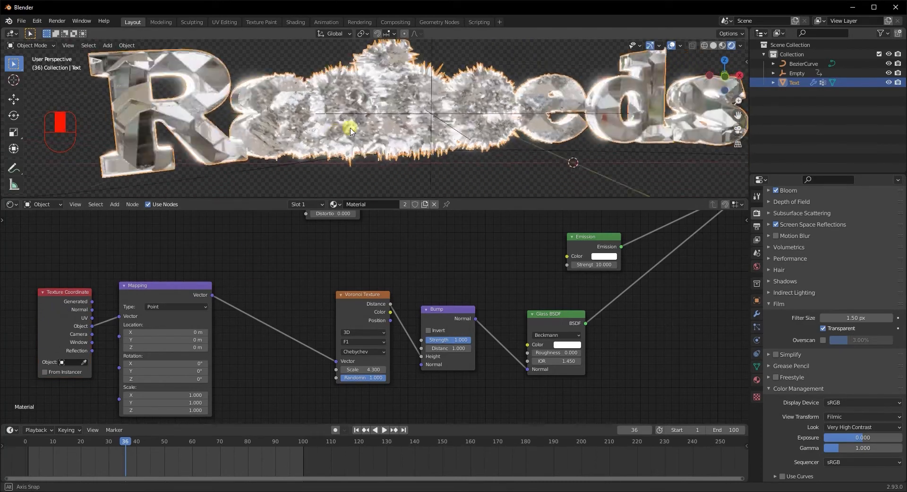
Rearrange the Noise Texture, Layer Weight and Emission nodes to make room beside the Emission node
{"action": "scroll", "coordinate": [302, 250], "scroll_direction": "down", "scroll_amount": 2}
{"action": "middle_click_drag", "start_coordinate": [302, 251], "coordinate": [223, 313]}
{"action": "left_click_drag", "start_coordinate": [275, 242], "coordinate": [255, 218]}
{"action": "left_click_drag", "start_coordinate": [356, 231], "coordinate": [334, 212]}
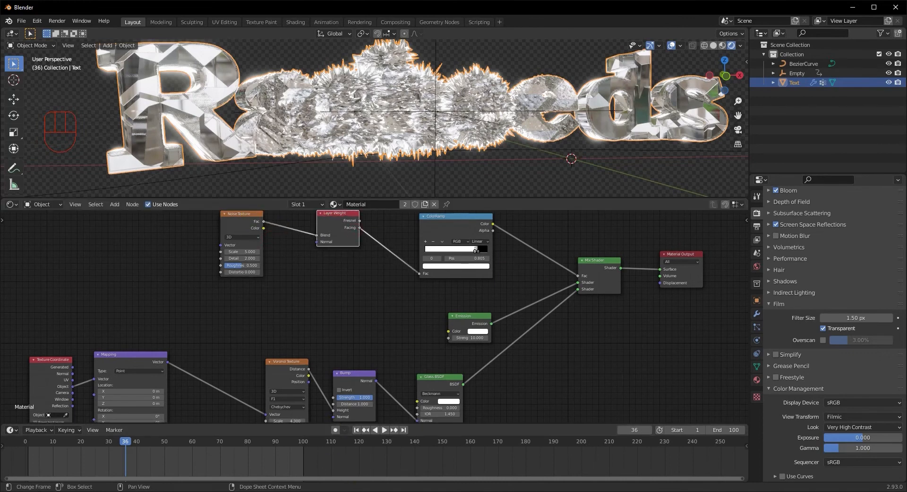
{"action": "left_click_drag", "start_coordinate": [477, 320], "coordinate": [434, 306]}
Add a ColorRamp node and connect its Color output to the Emission's Color input
{"action": "key", "text": "shift+a"}
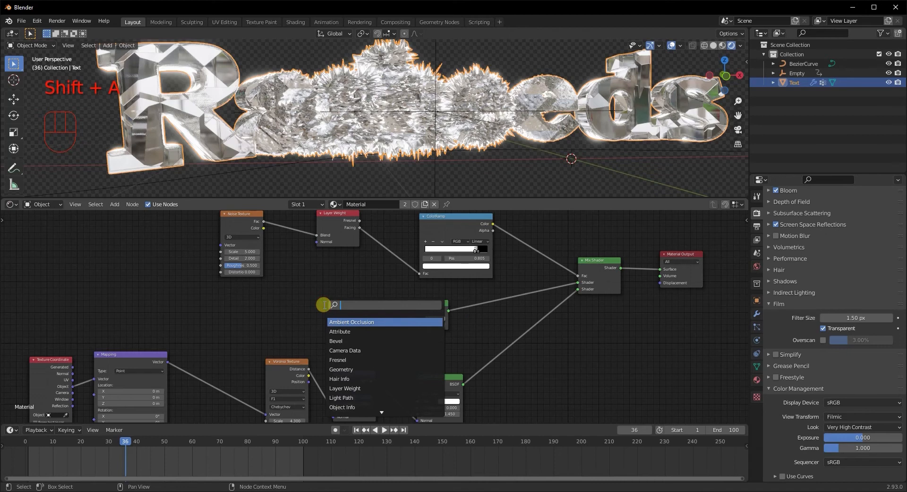
{"action": "type", "text": "colo"}
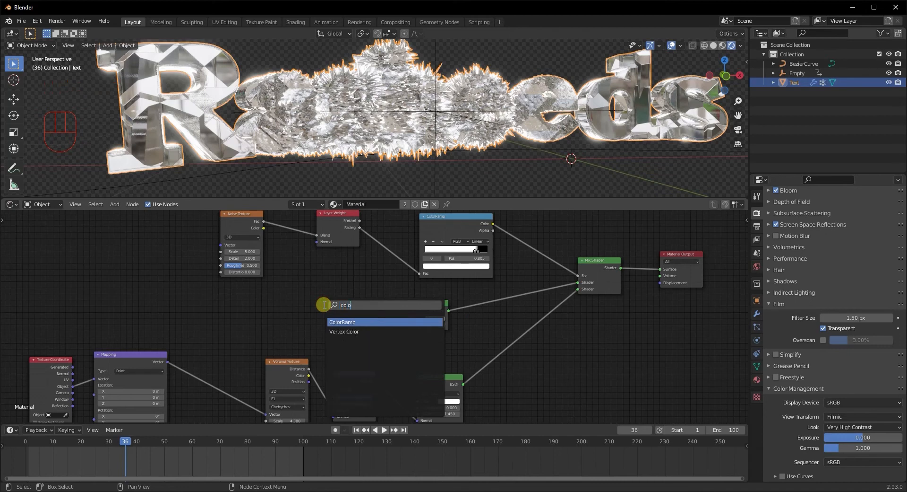
{"action": "key", "text": "Return"}
{"action": "left_click_drag", "start_coordinate": [362, 297], "coordinate": [397, 316]}
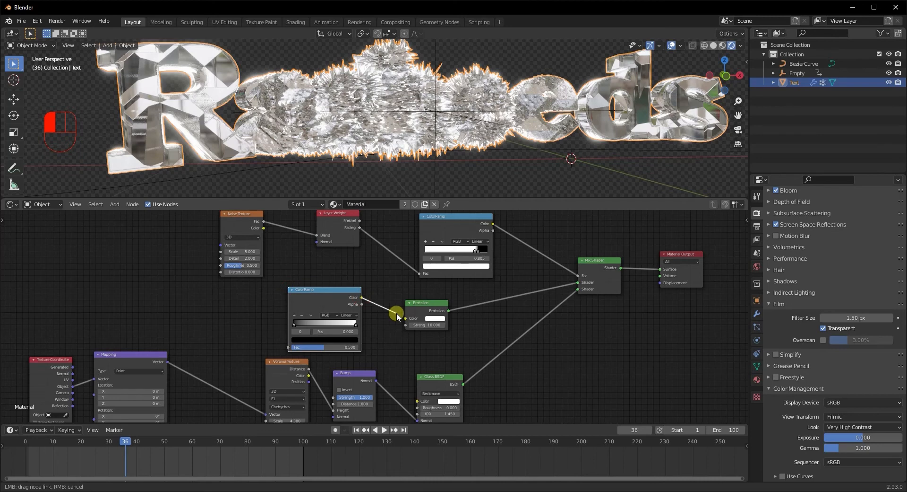
{"action": "left_click_drag", "start_coordinate": [407, 318], "coordinate": [407, 317]}
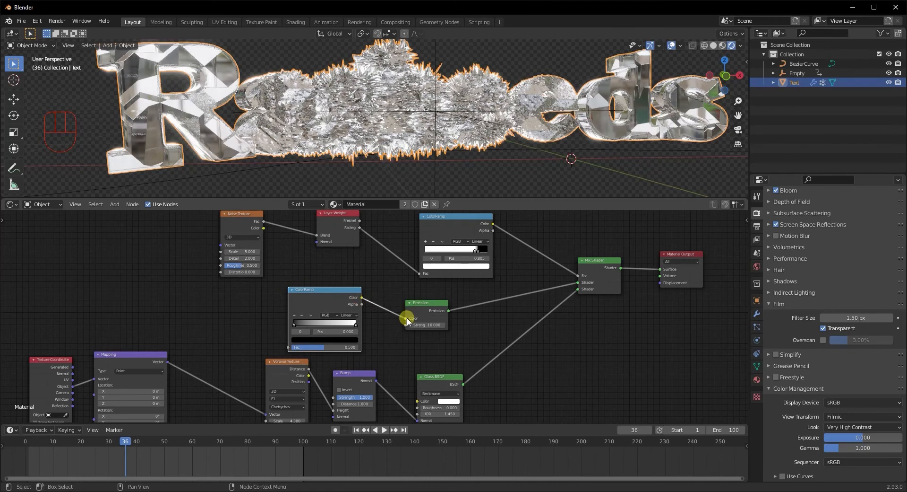
Add a second Noise Texture node and connect its Fac output to the Fac input of the emission ColorRamp
{"action": "scroll", "coordinate": [205, 316], "scroll_direction": "down", "scroll_amount": 1}
{"action": "key", "text": "shift+a"}
{"action": "left_click", "coordinate": [203, 304]}
{"action": "type", "text": "noi"}
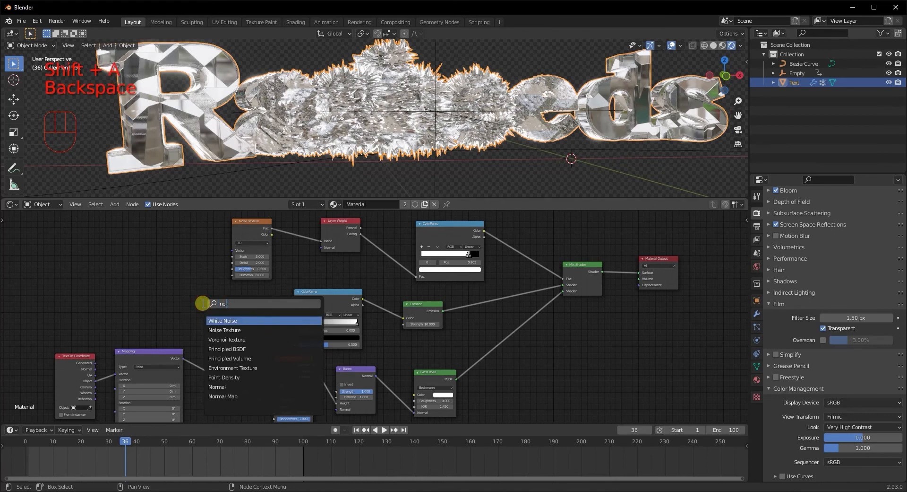
{"action": "key", "text": "Down"}
{"action": "key", "text": "Return"}
{"action": "left_click", "coordinate": [204, 300]}
{"action": "left_click_drag", "start_coordinate": [245, 310], "coordinate": [296, 344]}
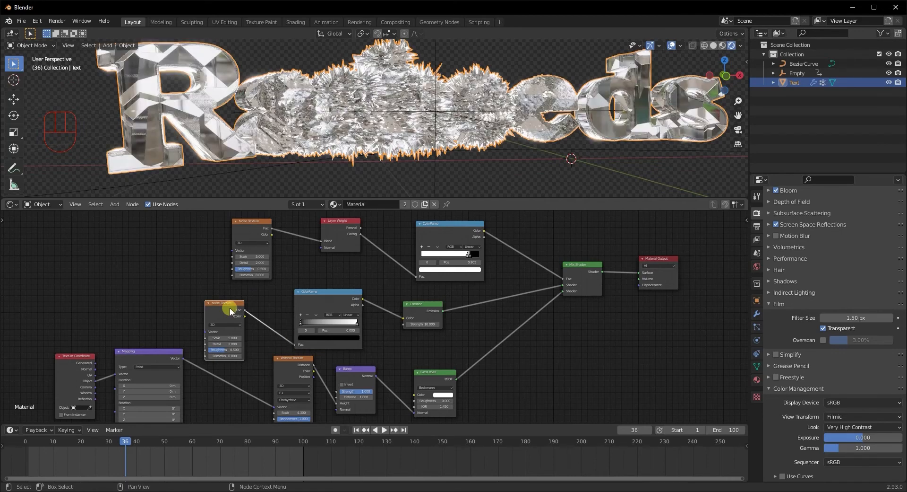
Connect the Mapping's Vector output to the Vector inputs of both Noise Texture nodes
{"action": "middle_click_drag", "start_coordinate": [334, 298], "coordinate": [345, 288]}
{"action": "scroll", "coordinate": [332, 288], "scroll_direction": "up", "scroll_amount": 2}
{"action": "left_click_drag", "start_coordinate": [165, 353], "coordinate": [190, 322]}
{"action": "scroll", "coordinate": [163, 284], "scroll_direction": "down", "scroll_amount": 2}
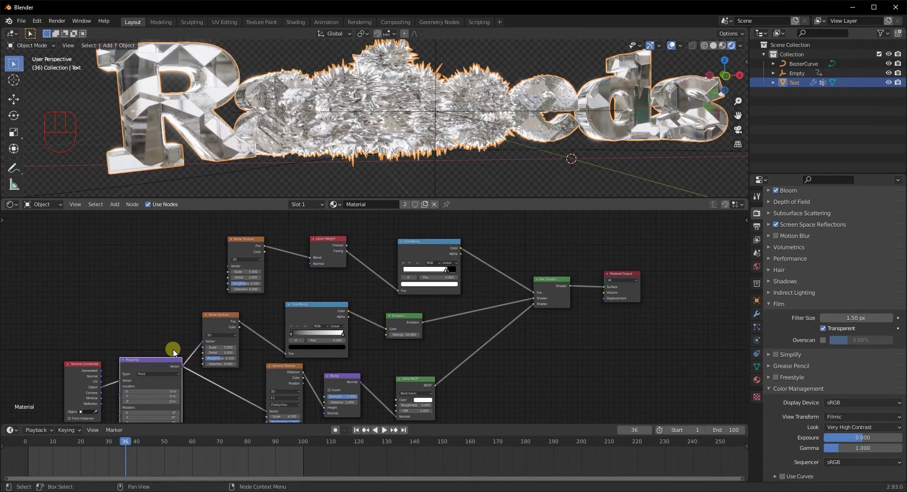
{"action": "left_click_drag", "start_coordinate": [180, 365], "coordinate": [228, 266]}
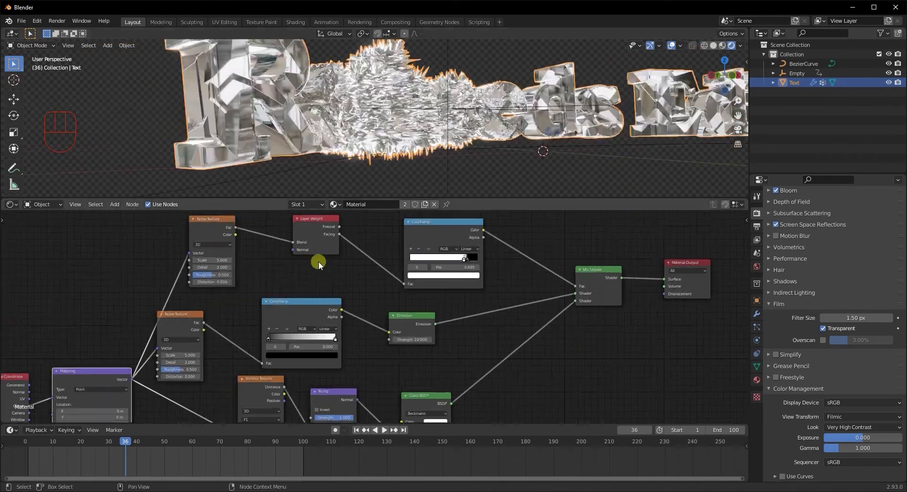
Set the scale of the Noise Texture feeding the Layer Weight to 2.9 and check the glow on the text
{"action": "middle_click_drag", "start_coordinate": [318, 261], "coordinate": [323, 284]}
{"action": "mouse_move", "coordinate": [258, 273]}
{"action": "left_mouse_down"}
{"action": "mouse_move", "coordinate": [237, 277]}
{"action": "mouse_move", "coordinate": [258, 273]}
{"action": "left_mouse_up"}
{"action": "scroll", "coordinate": [260, 247], "scroll_direction": "up", "scroll_amount": 2}
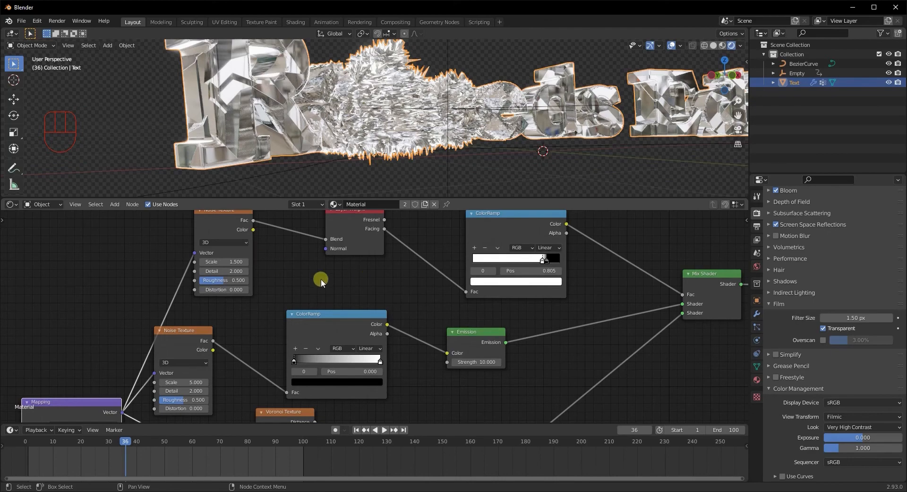
{"action": "middle_click_drag", "start_coordinate": [326, 142], "coordinate": [407, 187]}
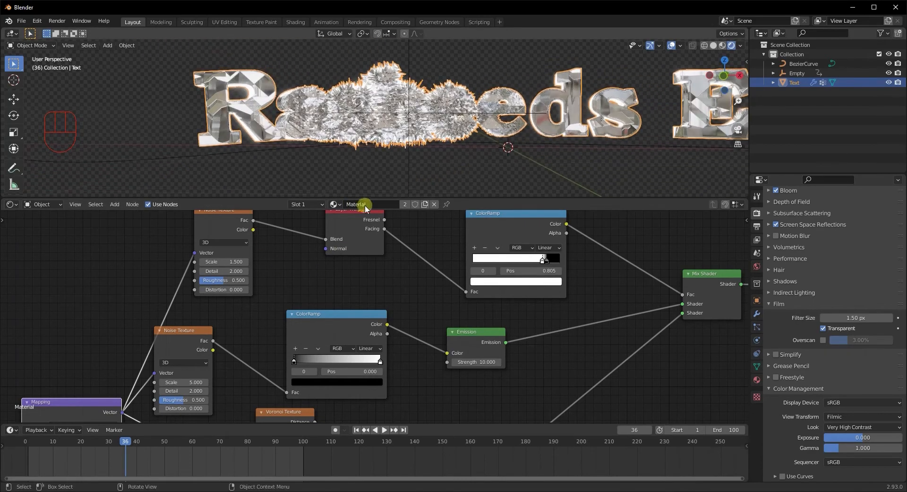
{"action": "scroll", "coordinate": [283, 232], "scroll_direction": "up", "scroll_amount": 2}
{"action": "left_click_drag", "start_coordinate": [203, 253], "coordinate": [217, 253]}
{"action": "middle_click_drag", "start_coordinate": [271, 191], "coordinate": [344, 156]}
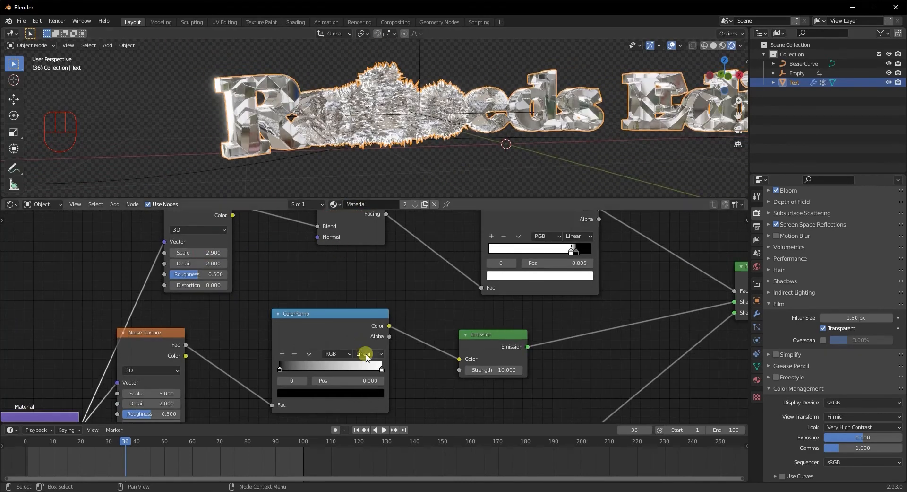
Change the white end stop of the emission ColorRamp to a bright orange-red
{"action": "middle_click_drag", "start_coordinate": [303, 327], "coordinate": [291, 284]}
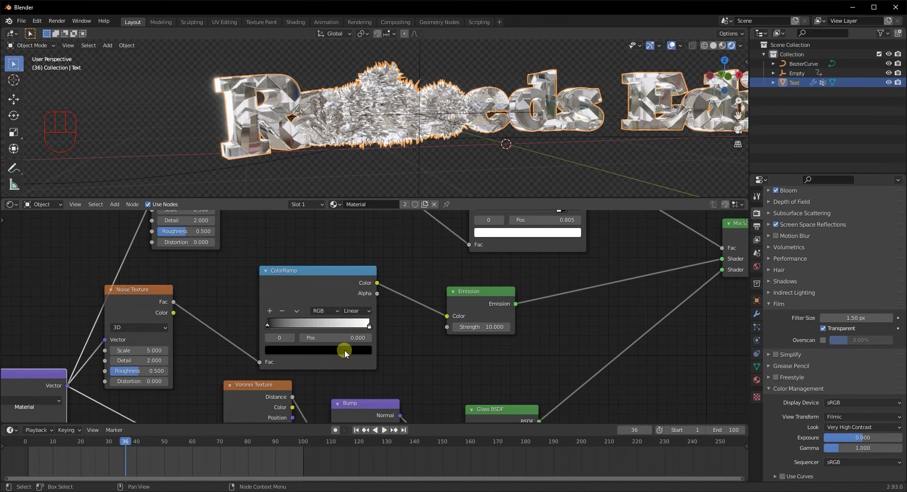
{"action": "left_click", "coordinate": [370, 326]}
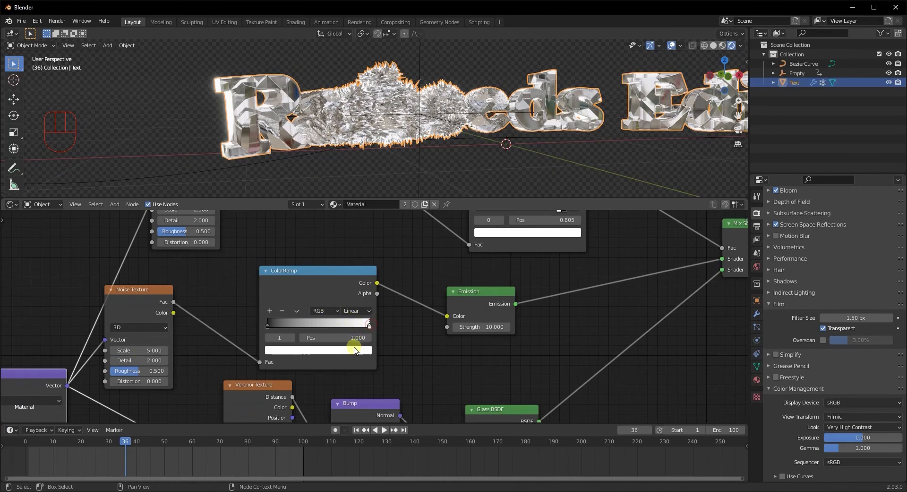
{"action": "left_click", "coordinate": [352, 350]}
{"action": "left_click", "coordinate": [307, 278]}
{"action": "left_click_drag", "start_coordinate": [307, 278], "coordinate": [299, 279]}
Add a stop at position 0.5 on the emission ColorRamp and give it a reddish-orange color
{"action": "left_click", "coordinate": [270, 311]}
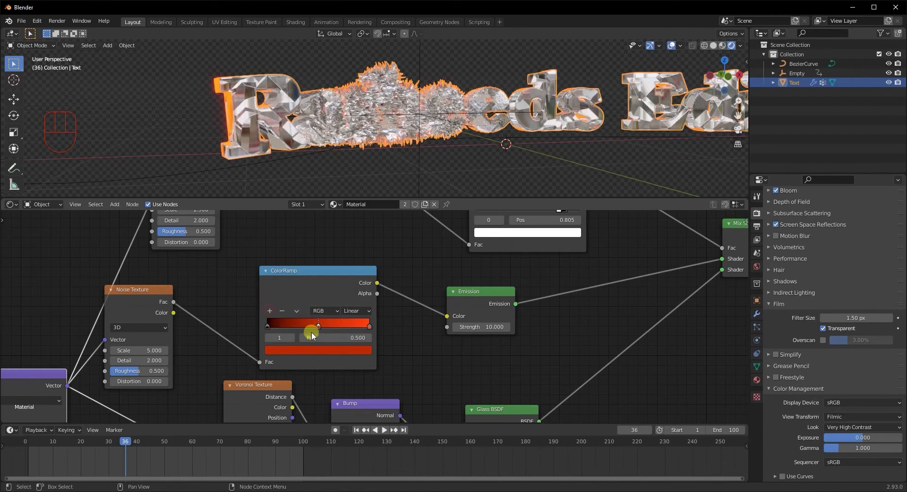
{"action": "left_click", "coordinate": [323, 352]}
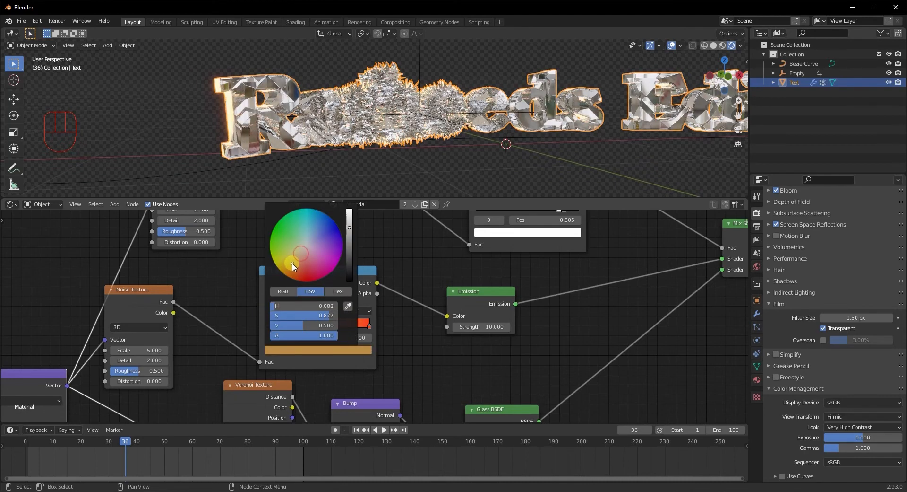
{"action": "left_click_drag", "start_coordinate": [288, 271], "coordinate": [303, 277]}
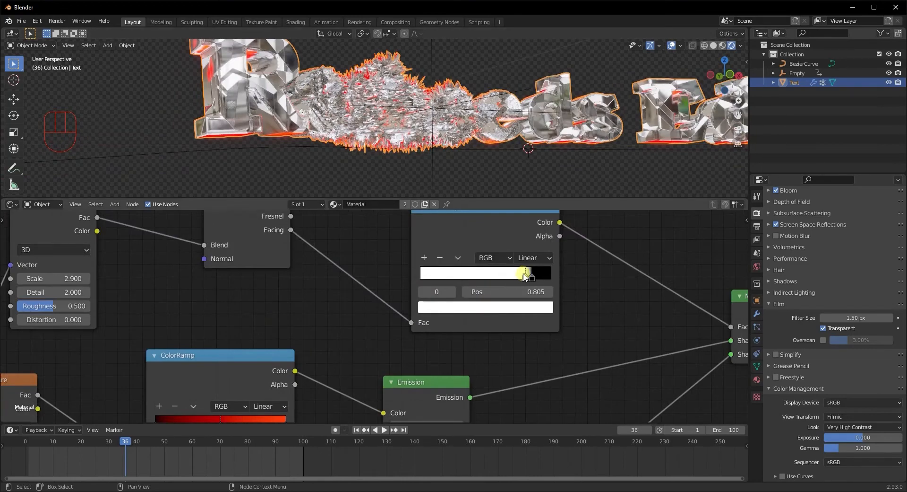
Move the white stop of the Layer Weight's ColorRamp to position 0.645 and set the emission Noise Texture's scale to 2.2
{"action": "left_click_drag", "start_coordinate": [525, 277], "coordinate": [505, 277]}
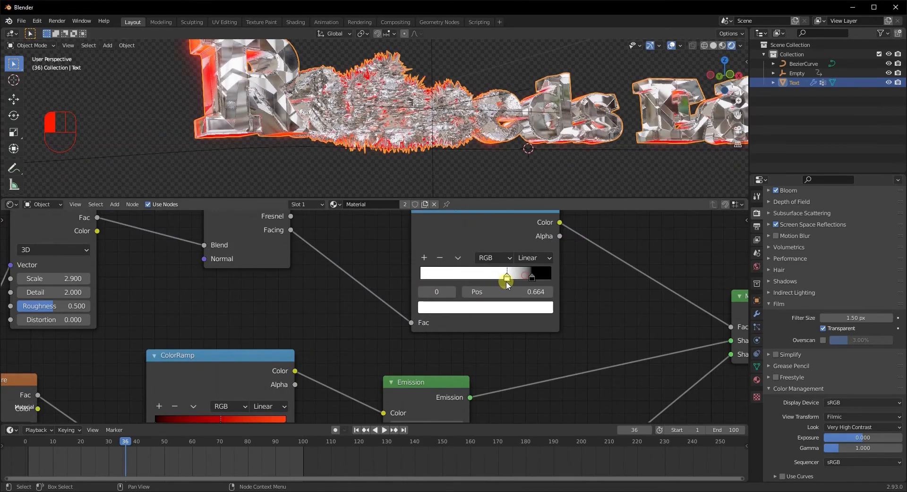
{"action": "middle_click_drag", "start_coordinate": [324, 182], "coordinate": [219, 229]}
{"action": "scroll", "coordinate": [328, 159], "scroll_direction": "up", "scroll_amount": 2}
{"action": "scroll", "coordinate": [246, 159], "scroll_direction": "down", "scroll_amount": 2}
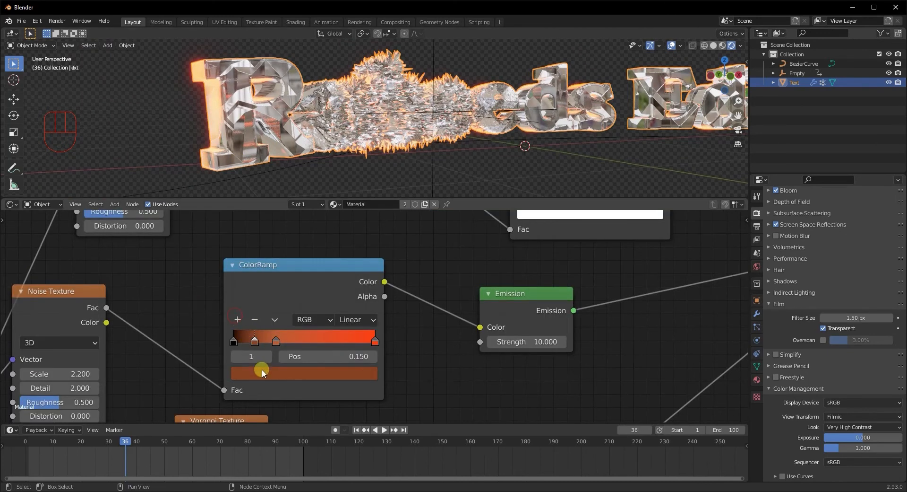
Place a blue stop between the orange and red stops of the emission ColorRamp, and move the red stop to position 0.805
{"action": "left_click", "coordinate": [262, 369]}
{"action": "left_click", "coordinate": [345, 268]}
{"action": "left_click_drag", "start_coordinate": [255, 342], "coordinate": [322, 345]}
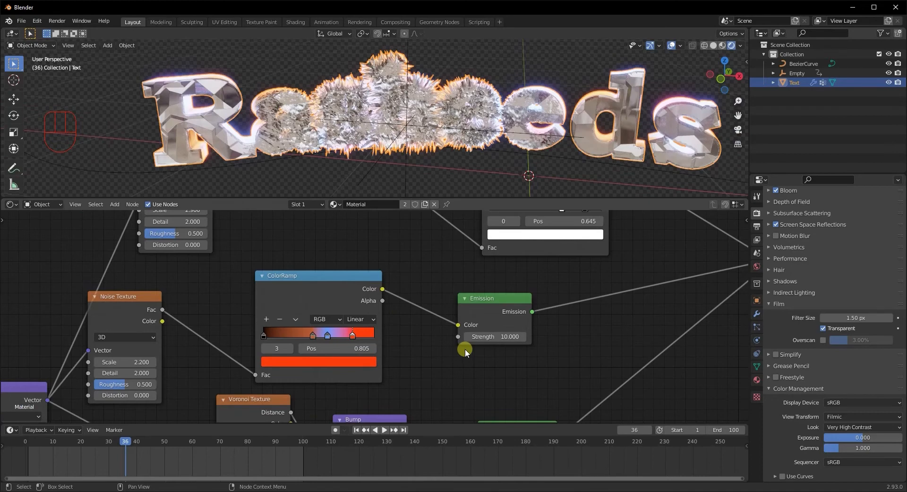
Darken the Glass BSDF color to a gray with an HSV value of 0.315
{"action": "middle_click_drag", "start_coordinate": [464, 346], "coordinate": [508, 318]}
{"action": "scroll", "coordinate": [492, 296], "scroll_direction": "down", "scroll_amount": 3}
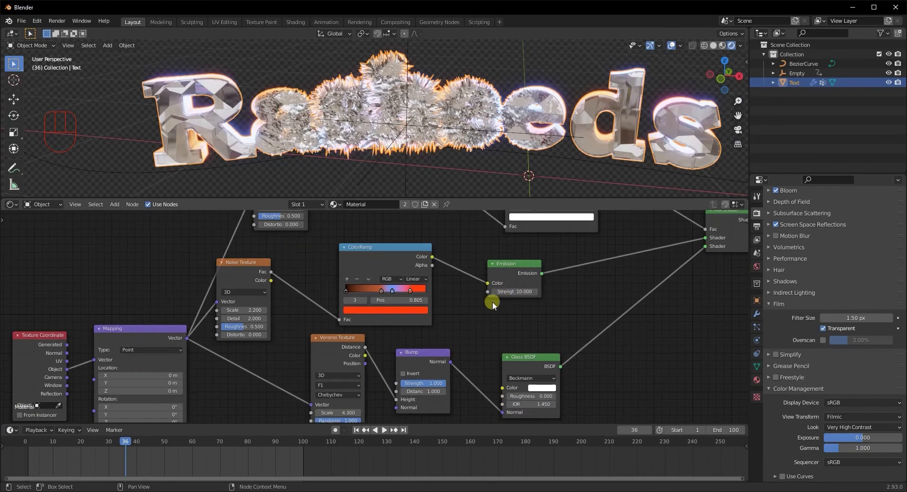
{"action": "middle_click_drag", "start_coordinate": [442, 326], "coordinate": [369, 404]}
{"action": "scroll", "coordinate": [371, 124], "scroll_direction": "down", "scroll_amount": 4}
{"action": "middle_click_drag", "start_coordinate": [370, 123], "coordinate": [389, 103]}
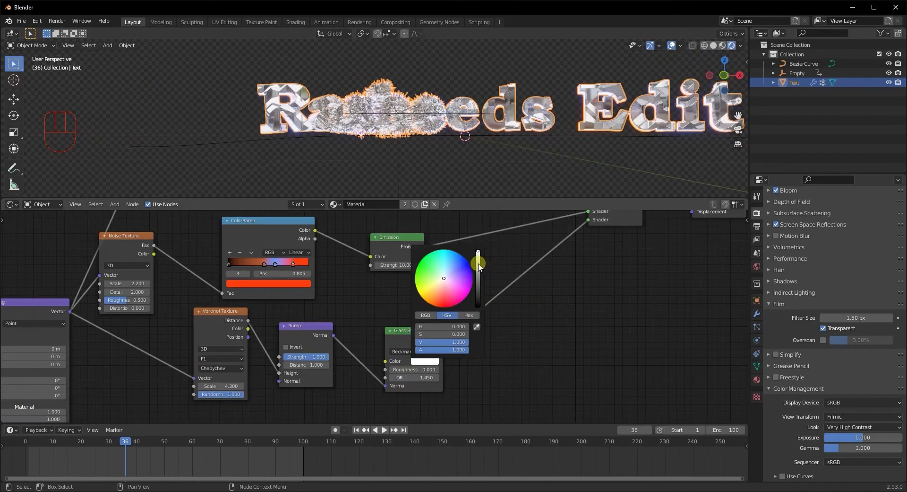
{"action": "left_click_drag", "start_coordinate": [479, 265], "coordinate": [480, 272]}
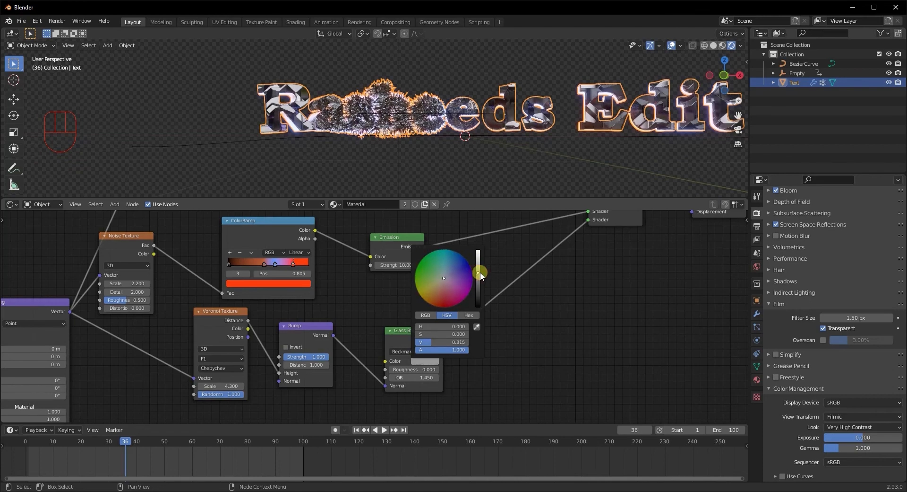
Play the animation and examine the darkened glass text up close and as a whole
{"action": "scroll", "coordinate": [308, 123], "scroll_direction": "up", "scroll_amount": 4}
{"action": "middle_click_drag", "start_coordinate": [307, 123], "coordinate": [263, 118]}
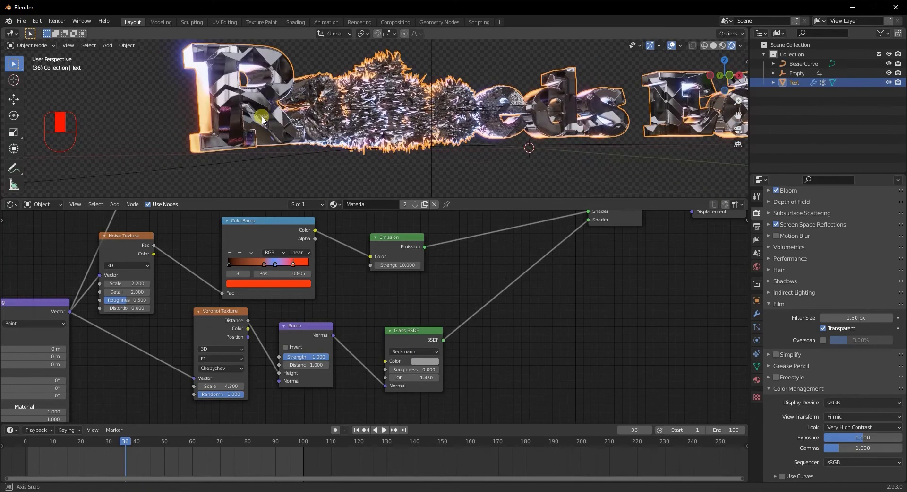
{"action": "mouse_move", "coordinate": [285, 154]}
{"action": "middle_mouse_down"}
{"action": "mouse_move", "coordinate": [277, 144]}
{"action": "mouse_move", "coordinate": [334, 149]}
{"action": "mouse_move", "coordinate": [277, 147]}
{"action": "mouse_move", "coordinate": [294, 154]}
{"action": "middle_mouse_up"}
{"action": "key", "text": "space"}
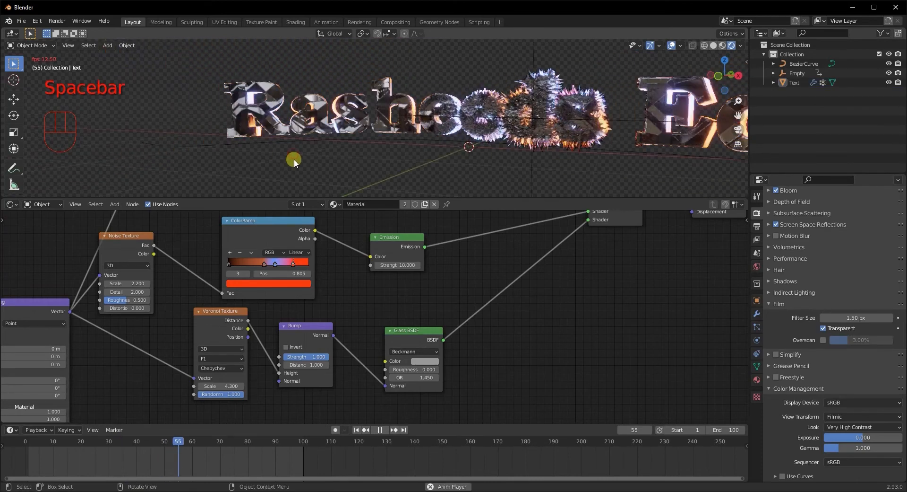
{"action": "scroll", "coordinate": [520, 161], "scroll_direction": "down", "scroll_amount": 3}
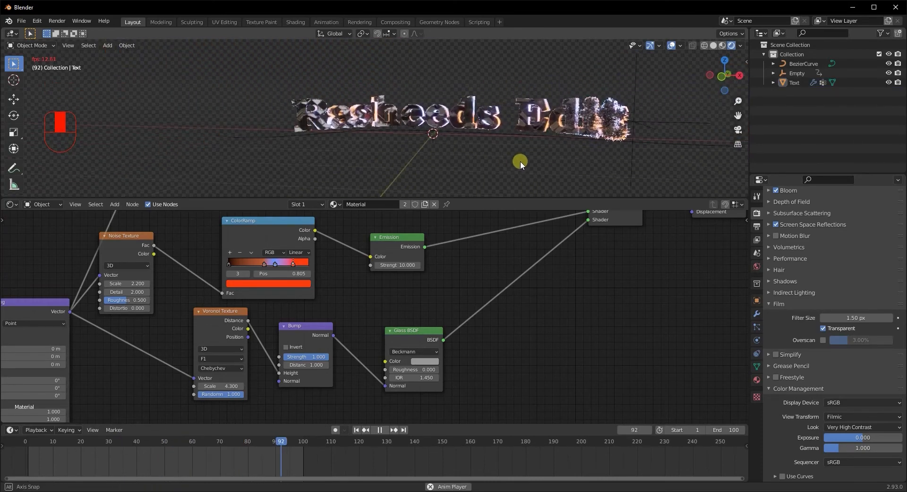
Stop playback and sharpen the Layer Weight ColorRamp's transition, placing the black stop at 0.873 and the white stop right beside it
{"action": "middle_click_drag", "start_coordinate": [497, 290], "coordinate": [434, 372]}
{"action": "middle_click_drag", "start_coordinate": [452, 299], "coordinate": [449, 324]}
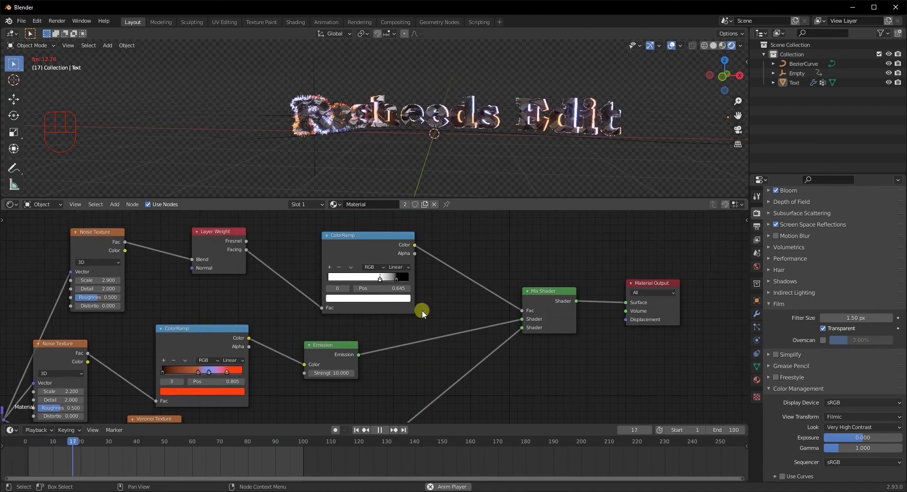
{"action": "key", "text": "space"}
{"action": "left_click_drag", "start_coordinate": [381, 280], "coordinate": [395, 282]}
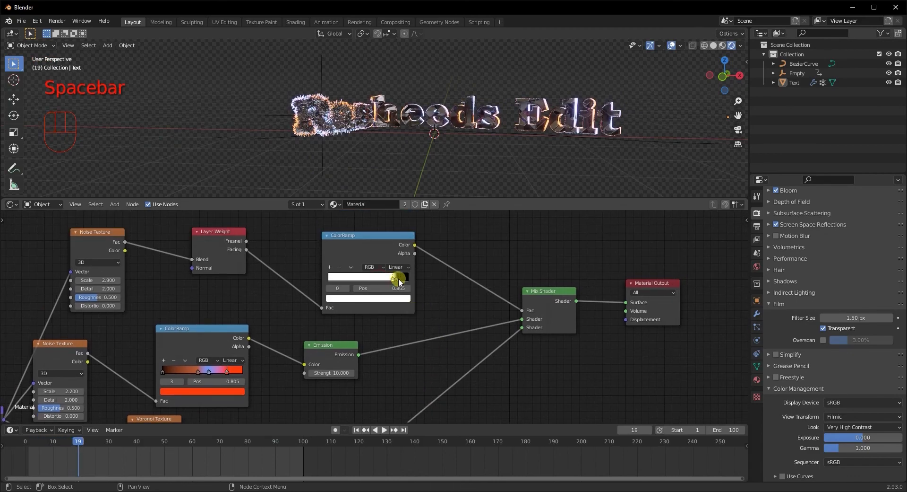
{"action": "scroll", "coordinate": [352, 157], "scroll_direction": "up", "scroll_amount": 6}
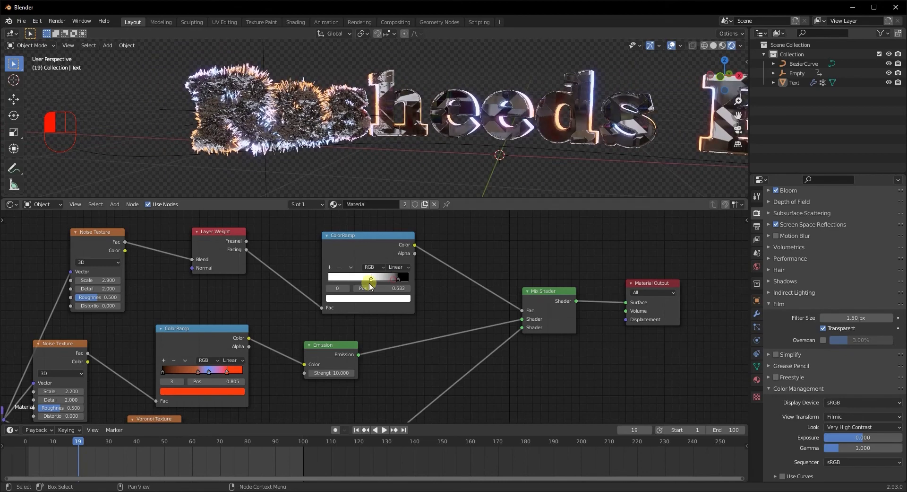
{"action": "left_click_drag", "start_coordinate": [394, 280], "coordinate": [397, 287]}
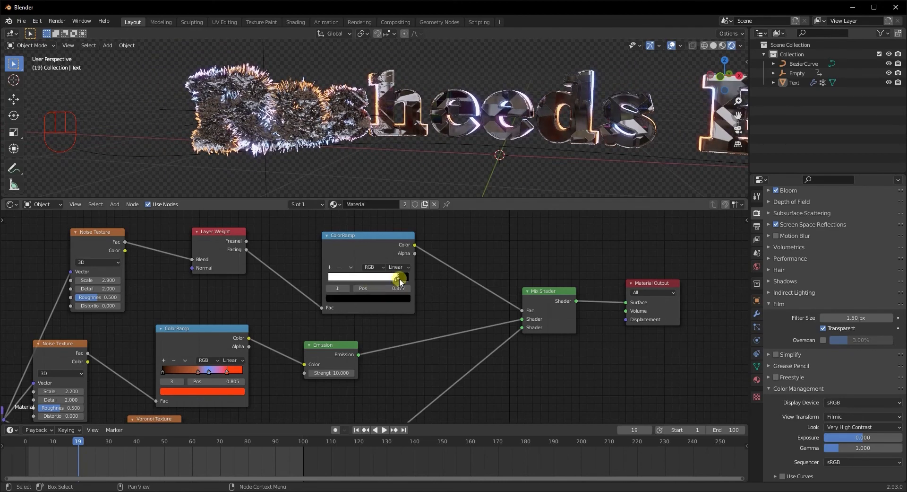
{"action": "scroll", "coordinate": [432, 271], "scroll_direction": "up", "scroll_amount": 3}
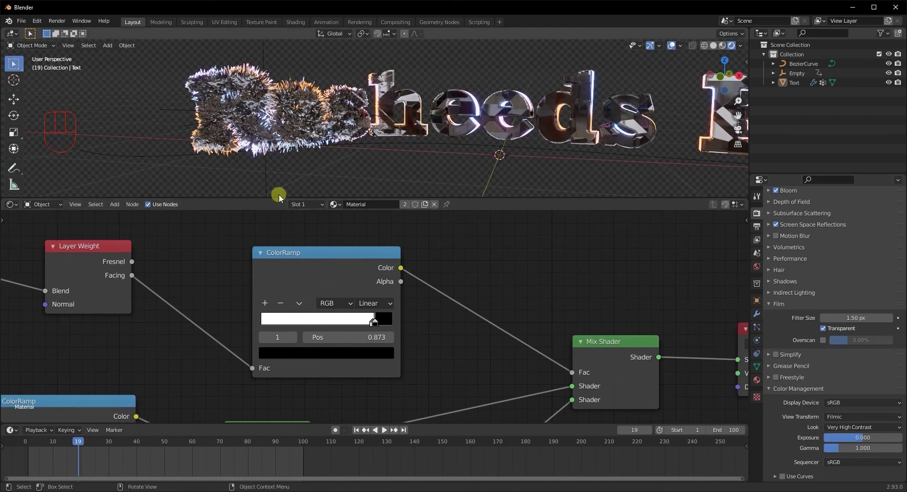
Replay the animation from a changed viewing angle to check the narrower glowing edges on the text
{"action": "key", "text": "space"}
{"action": "middle_click_drag", "start_coordinate": [281, 163], "coordinate": [403, 159]}
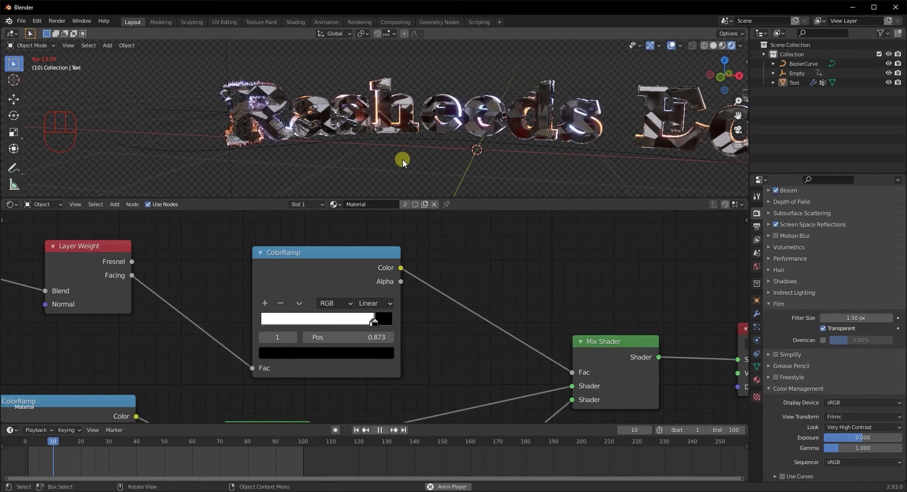